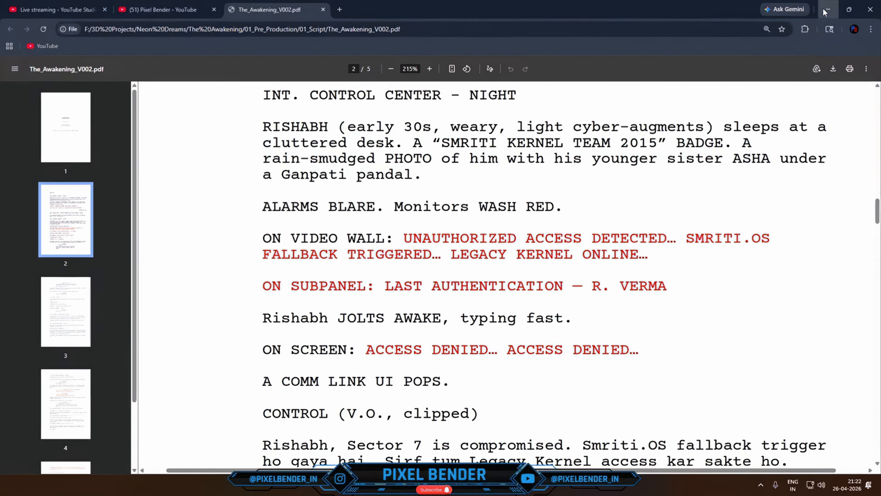
- Switch from the script to the reference board and examine the control room concept images
left_click(829, 9)
left_click(509, 493)
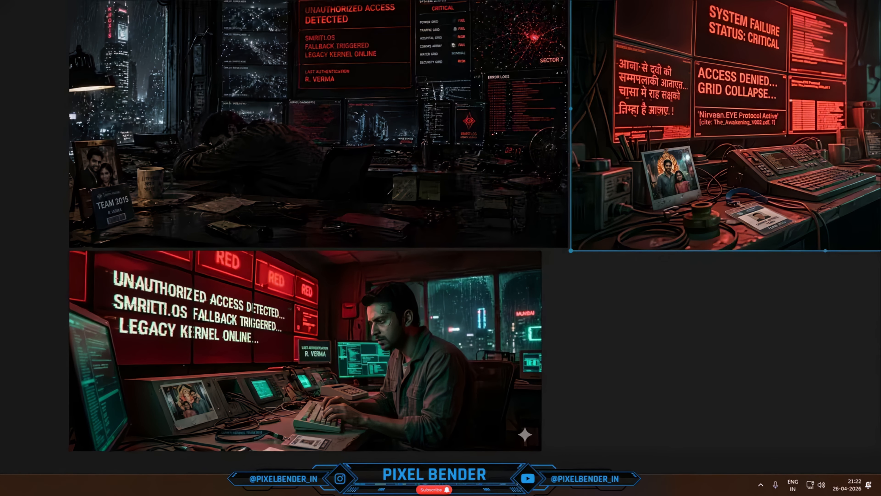
middle_click_drag(556, 274, 604, 235)
scroll(465, 300, "up", 3)
middle_click_drag(521, 272, 740, 204)
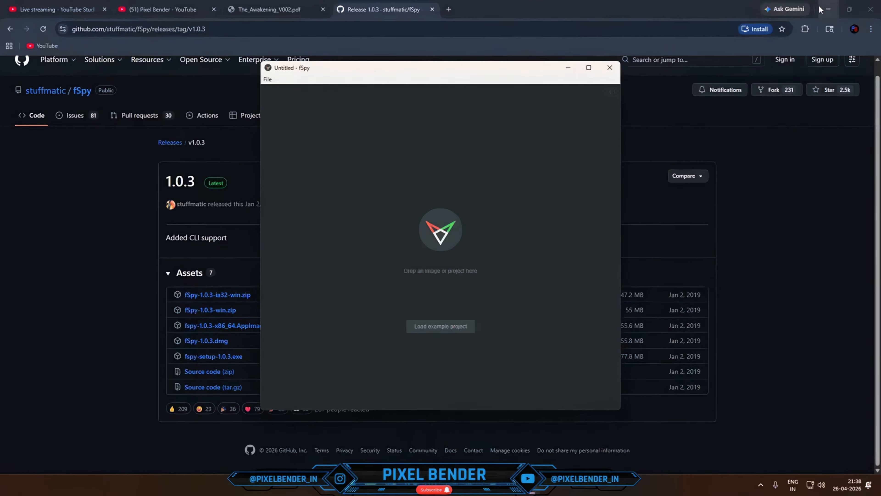
- Load the Gemini-generated control room image from Downloads into fSpy and adjust a vanishing line along the console
left_click(589, 68)
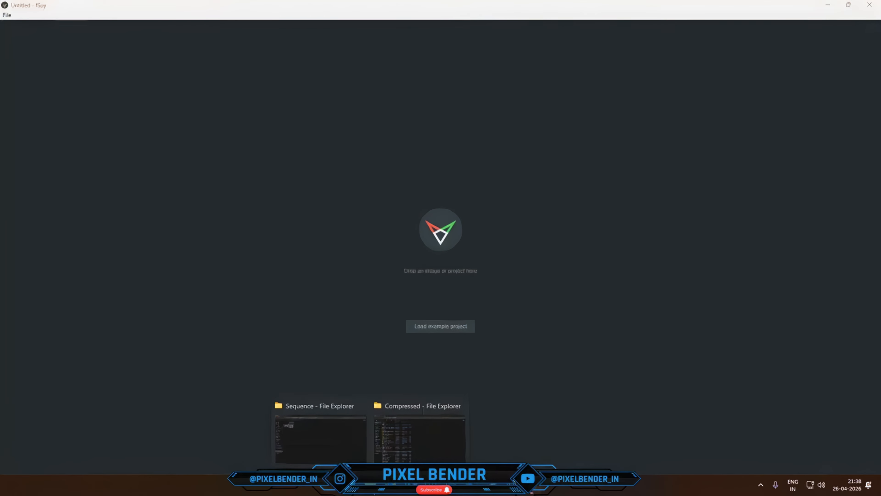
left_click(419, 430)
left_click(43, 131)
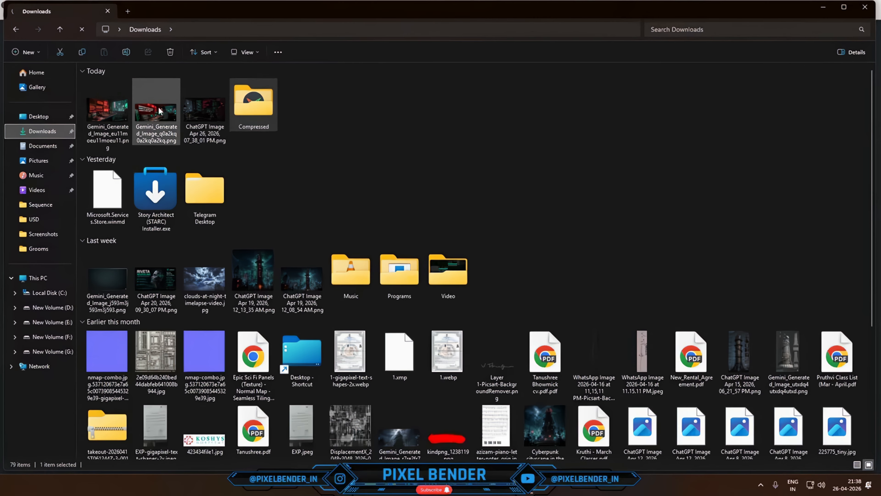
key("alt+Tab")
left_click_drag(159, 108, 389, 197)
left_click_drag(341, 290, 223, 358)
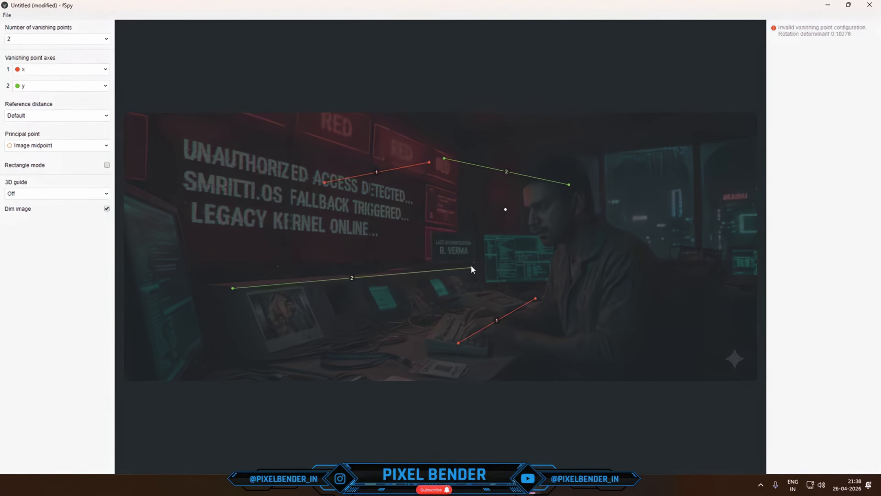
left_click(37, 250)
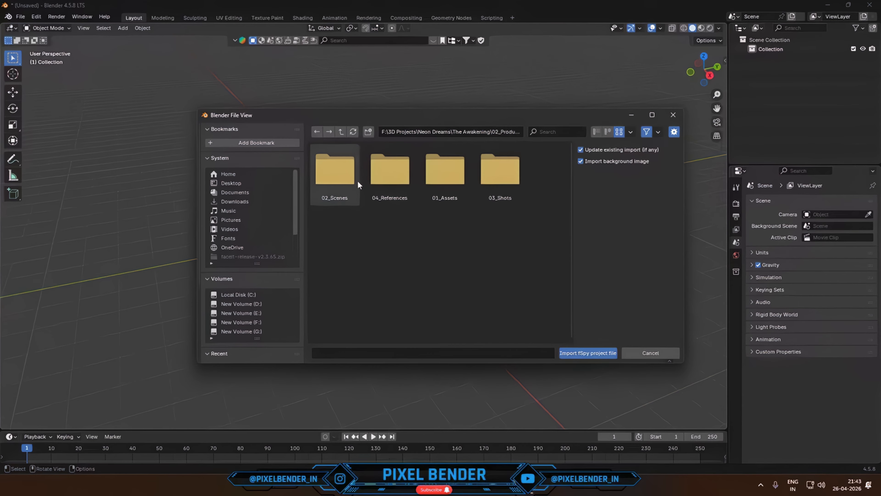
- In Blender, import the Control Room.fspy project with its background image and add a mesh cube
double_click(358, 182)
double_click(333, 173)
double_click(342, 172)
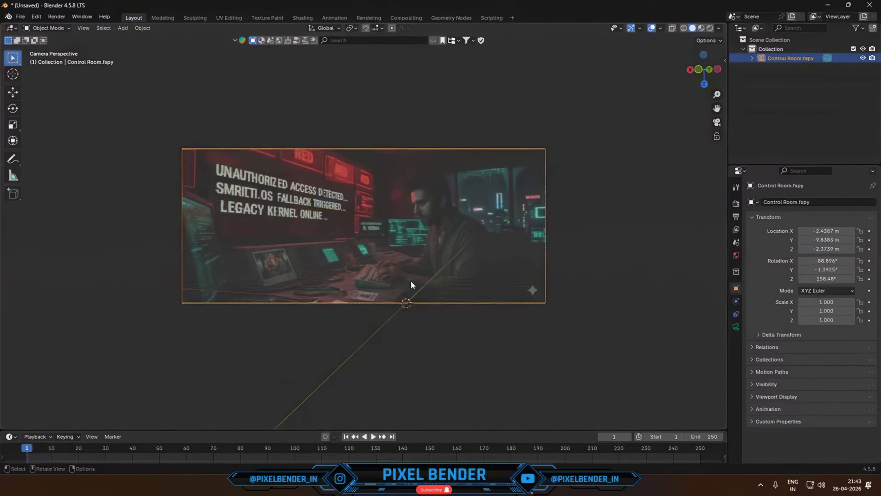
scroll(411, 280, "up", 1)
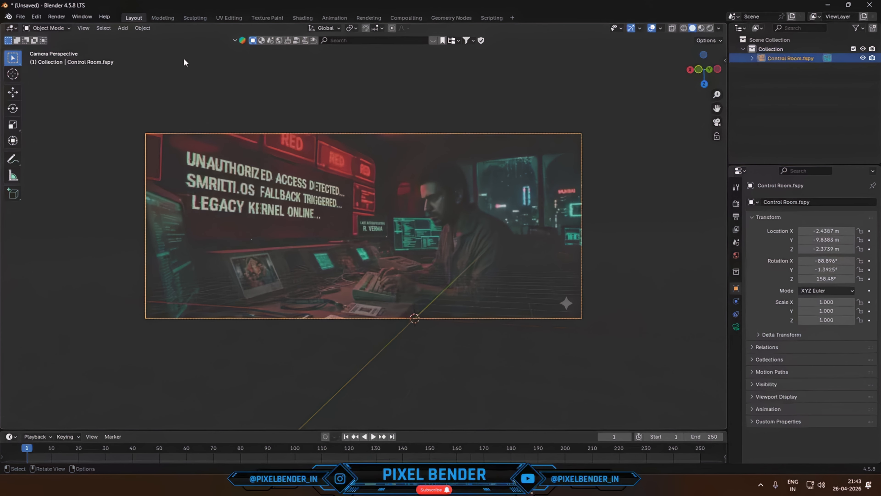
left_click(123, 28)
left_click(214, 47)
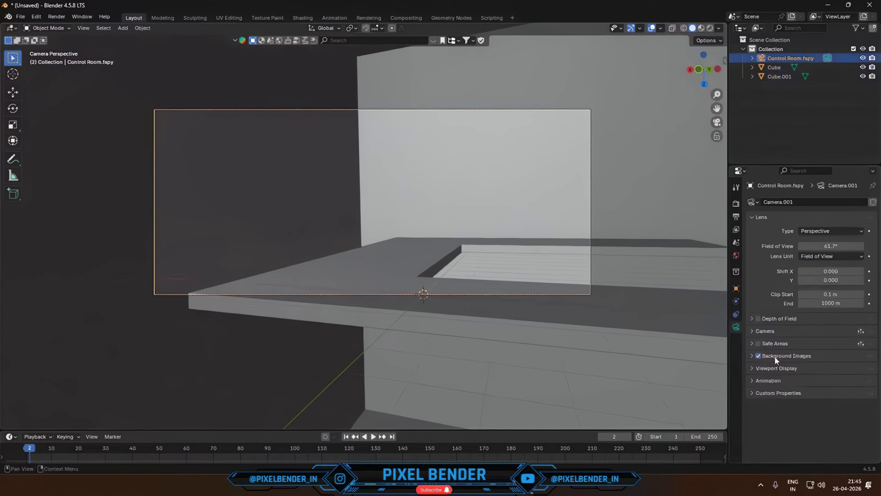
- Move the wall block Cube.001 along the X axis
left_click(551, 222)
key("g")
key("x")
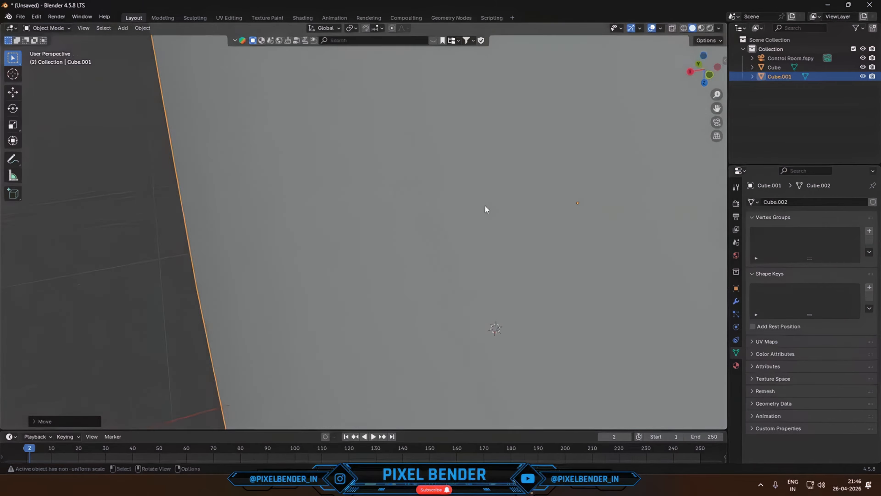
left_click(456, 160)
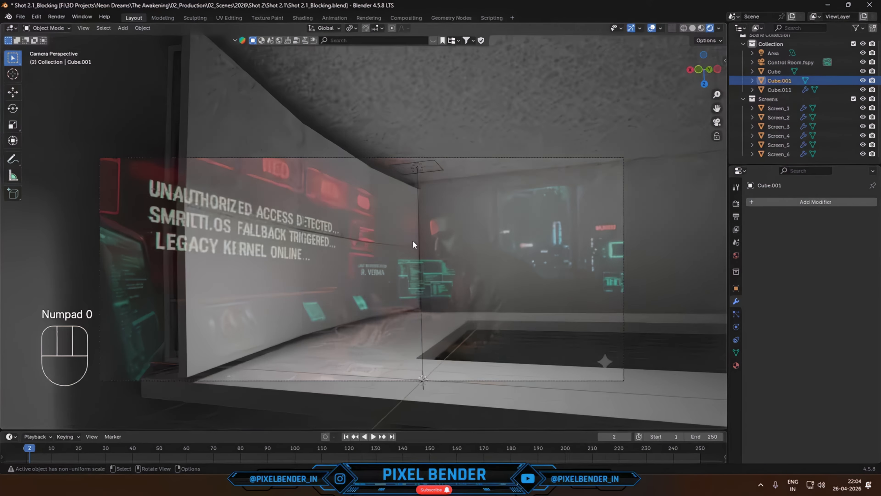
left_click(164, 266)
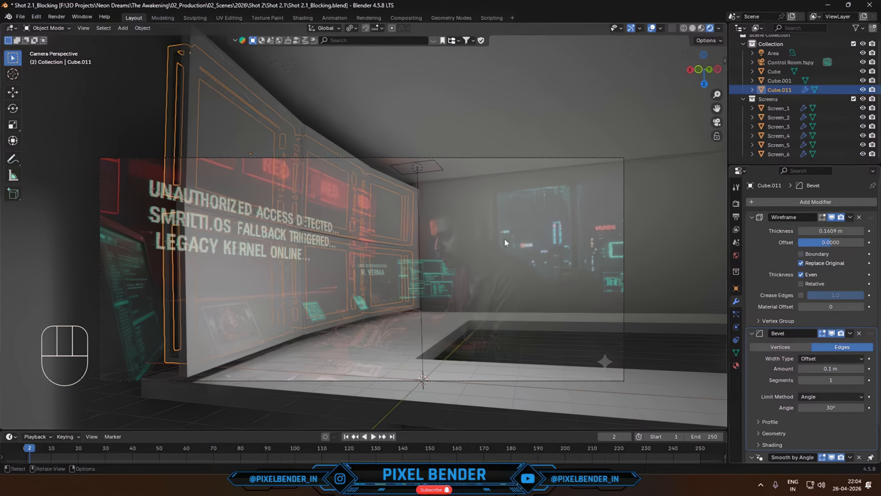
left_click(448, 214)
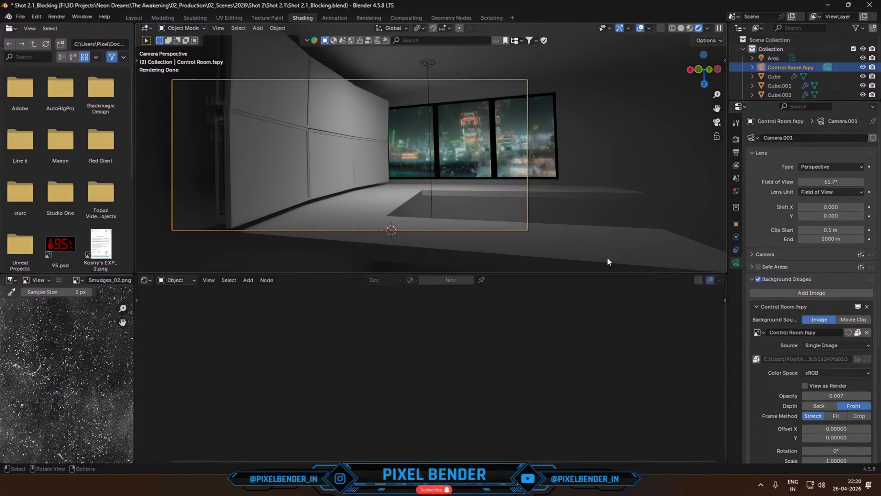
- Set the Size X of the rectangular area light beside the city backdrop to about 46.1 m
left_click(347, 188)
left_click(836, 263)
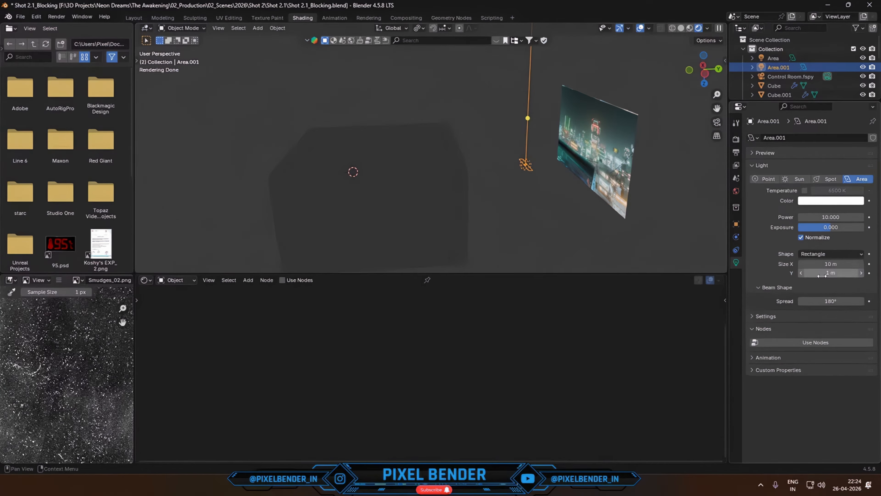
left_click_drag(831, 264, 857, 264)
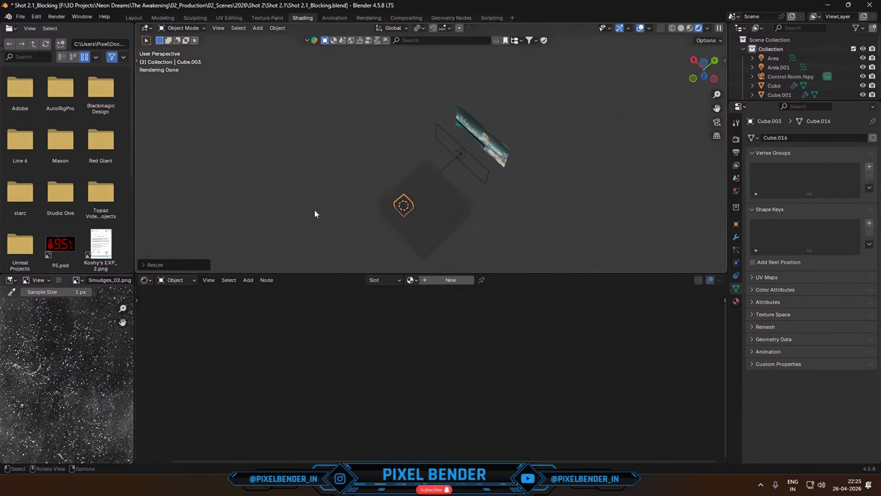
- Create a material named Fog for the cube enclosing the room and replace its Principled BSDF node
double_click(442, 280)
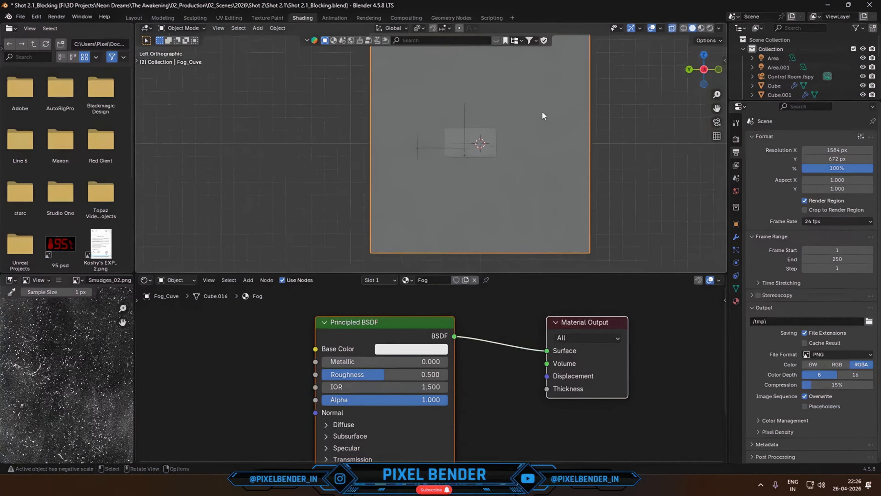
scroll(555, 125, "down", 3)
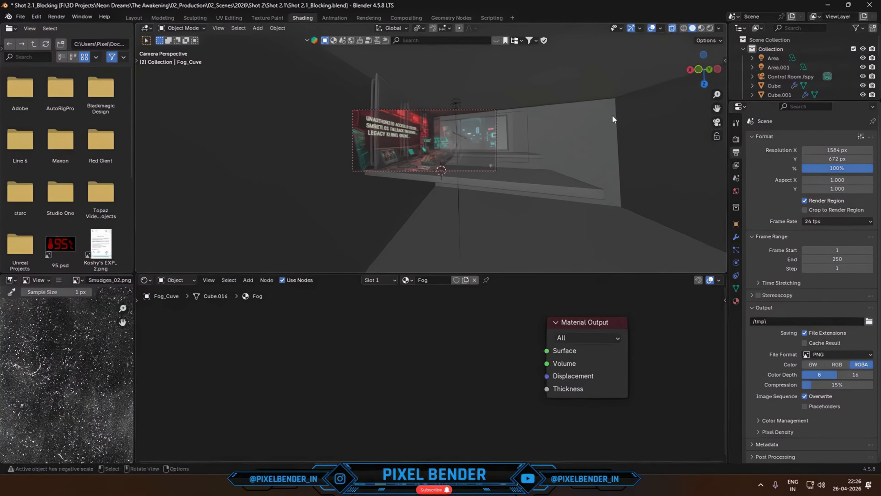
key("shift+a")
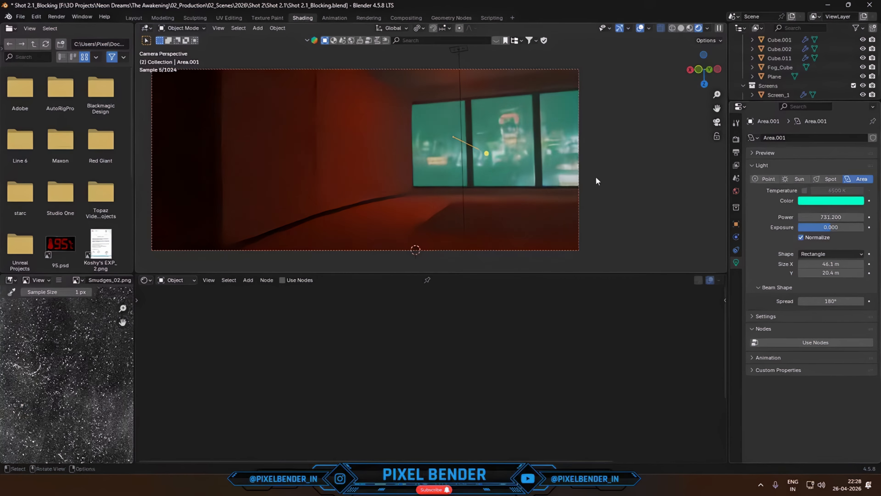
- Set the teal window area light's power to 1000 and its exposure to about 0.514
middle_click_drag(596, 181, 528, 116)
key("KP_0")
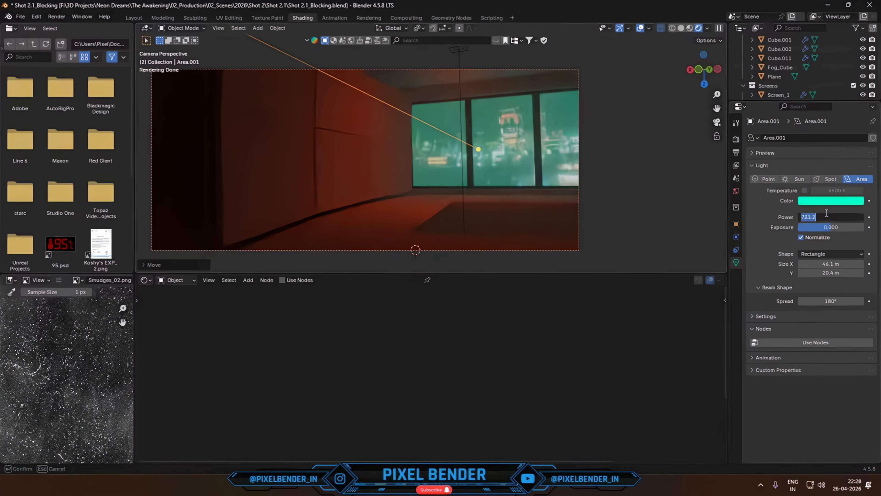
type("2000")
key("Return")
type("1000")
key("Return")
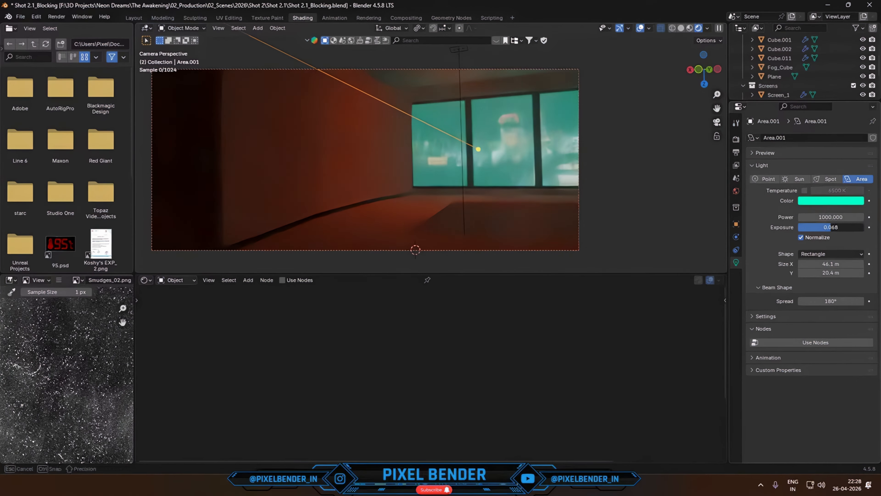
left_click_drag(832, 227, 840, 227)
left_click(828, 201)
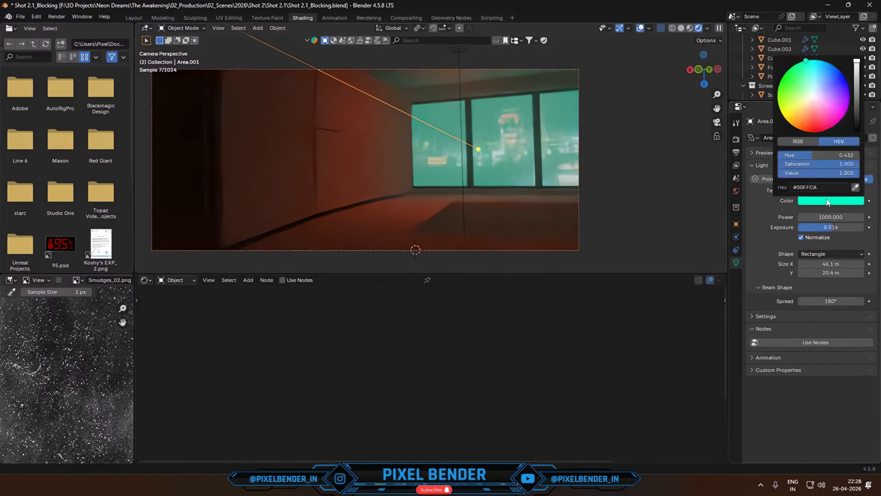
- Move the red ceiling area light closer to the screen wall
left_click(461, 51)
key("g")
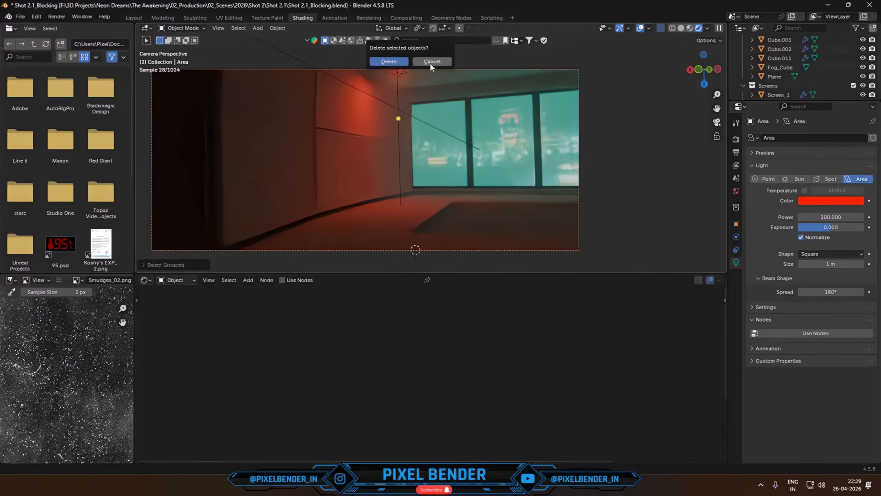
key("g")
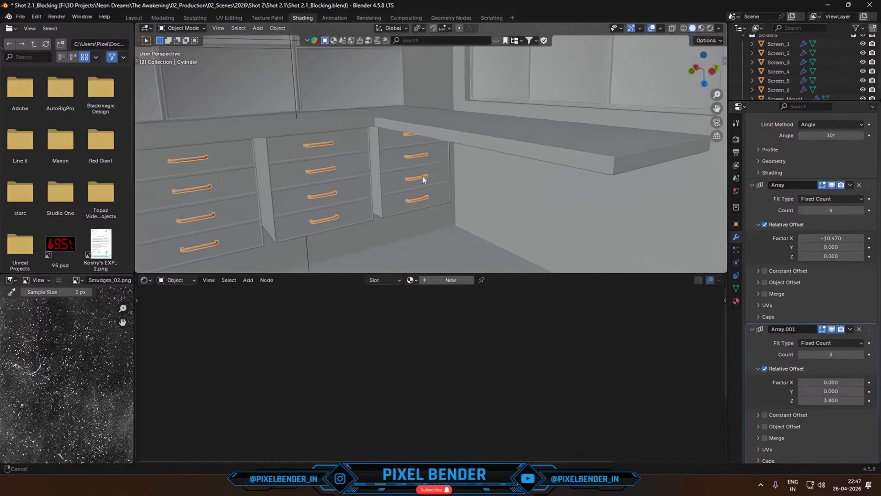
middle_click_drag(423, 176, 375, 139)
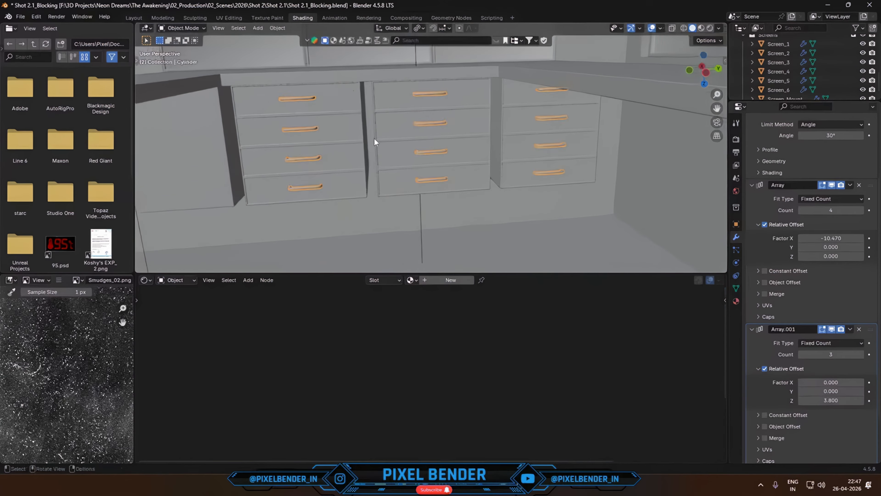
key("Tab")
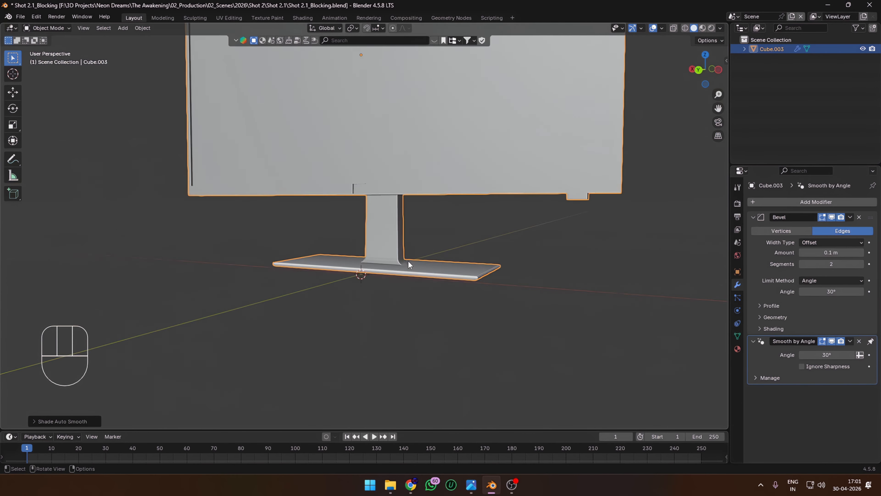
- Array the key cap along the number row with a count of 13 and an X factor of 1.130
left_click(861, 243)
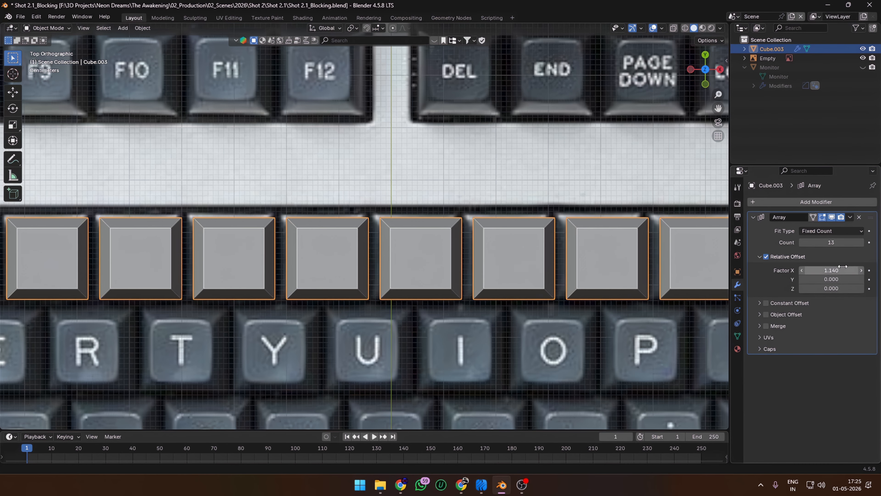
left_click_drag(844, 269, 832, 269)
left_click(832, 270)
- Duplicate the arrayed key row onto the letter rows below it, down to the Z row
key("shift+d")
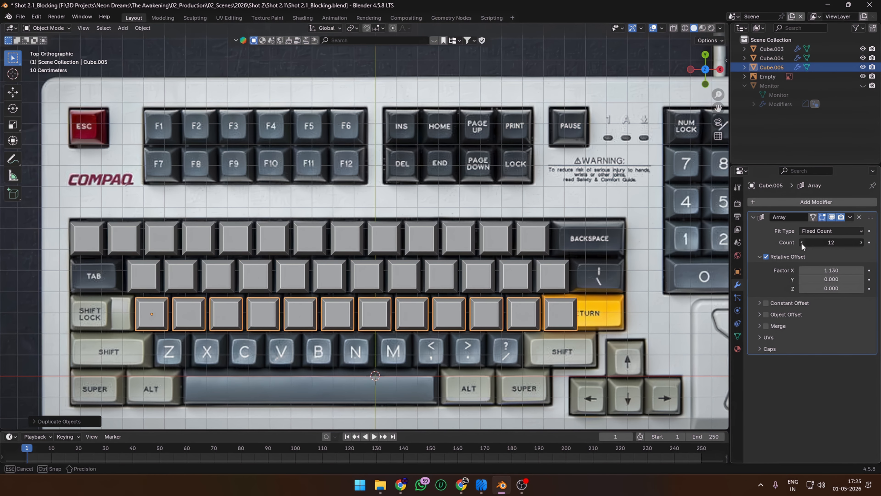
key("shift+d")
left_click(408, 368)
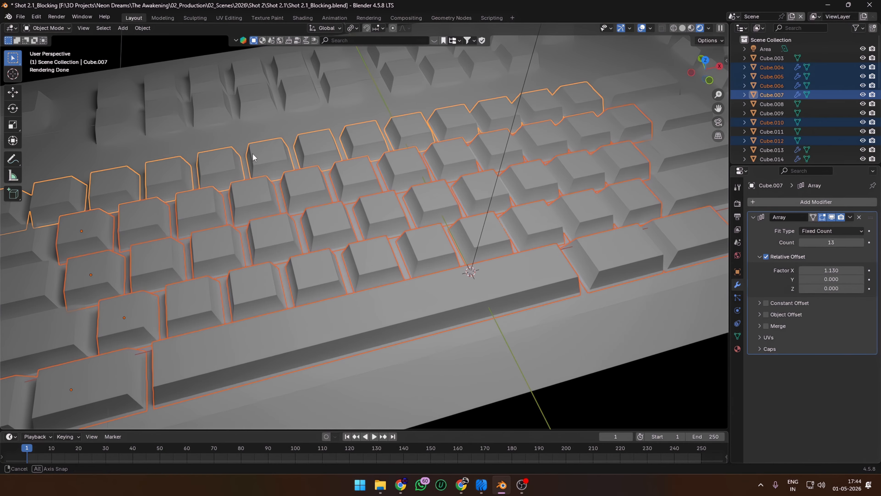
middle_click_drag(253, 157, 226, 165)
scroll(277, 123, "down", 3)
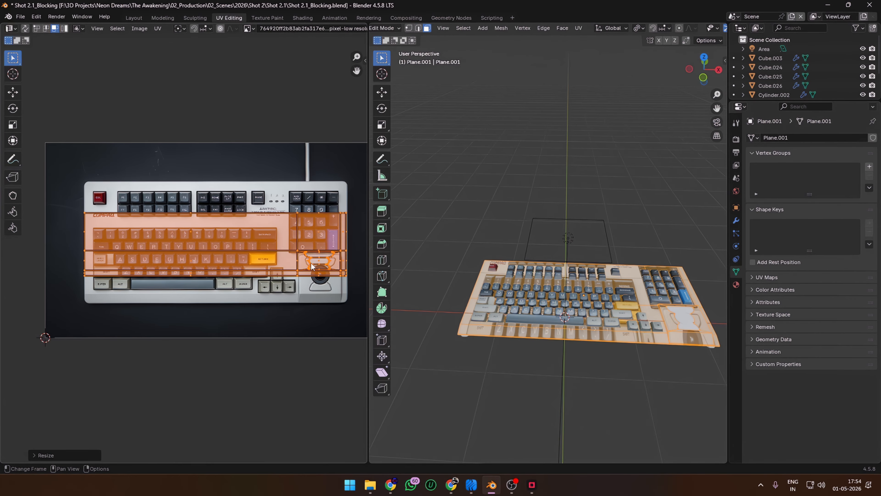
- Scale the keyboard body's UV layout to match the keyboard in the reference photo
left_click(342, 253)
scroll(222, 212, "up", 2)
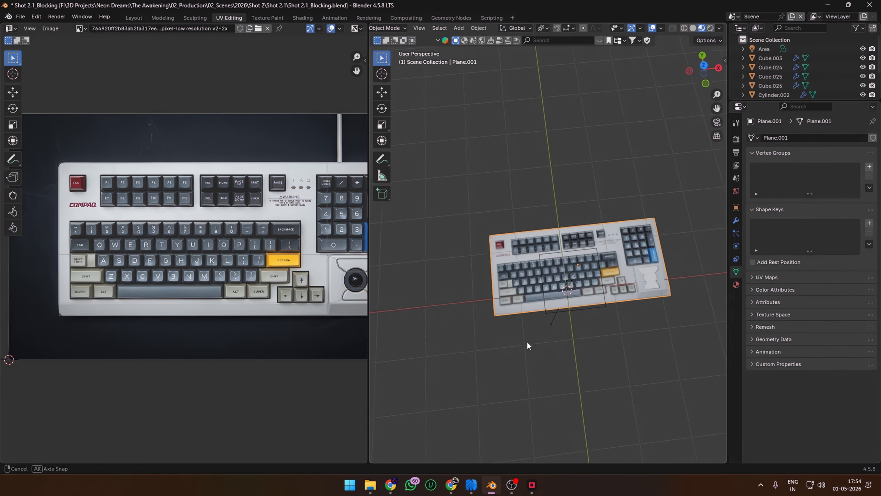
scroll(688, 133, "up", 8)
scroll(688, 132, "down", 6)
scroll(590, 187, "up", 5)
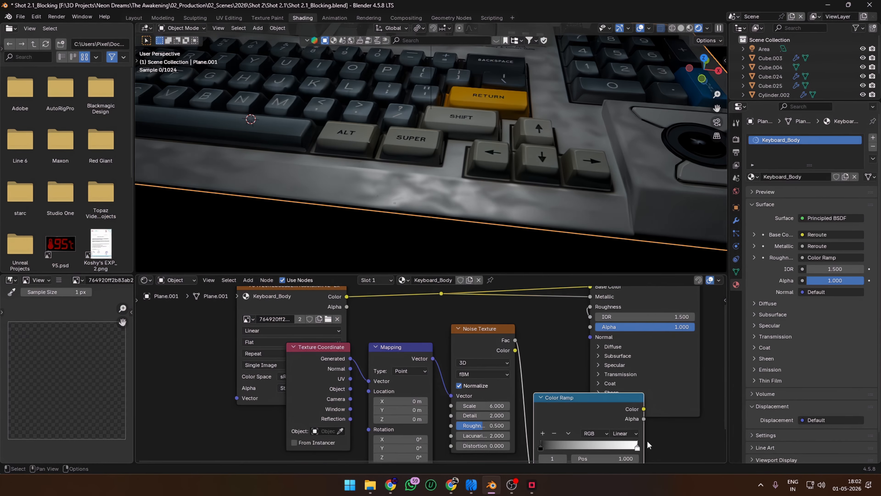
- Disconnect the image texture from the Metallic input of the Keyboard_Body material
scroll(549, 197, "down", 5)
middle_click_drag(549, 197, 590, 167)
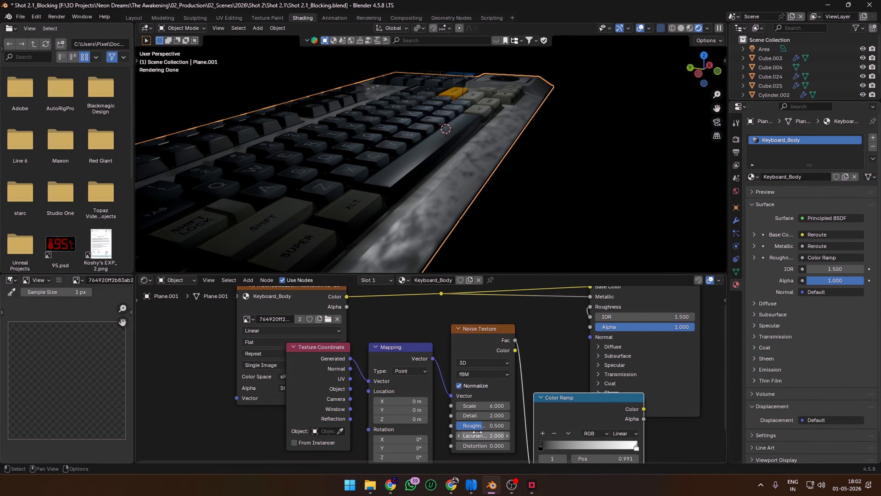
scroll(469, 224, "up", 5)
middle_click_drag(468, 224, 397, 234)
scroll(397, 234, "down", 1)
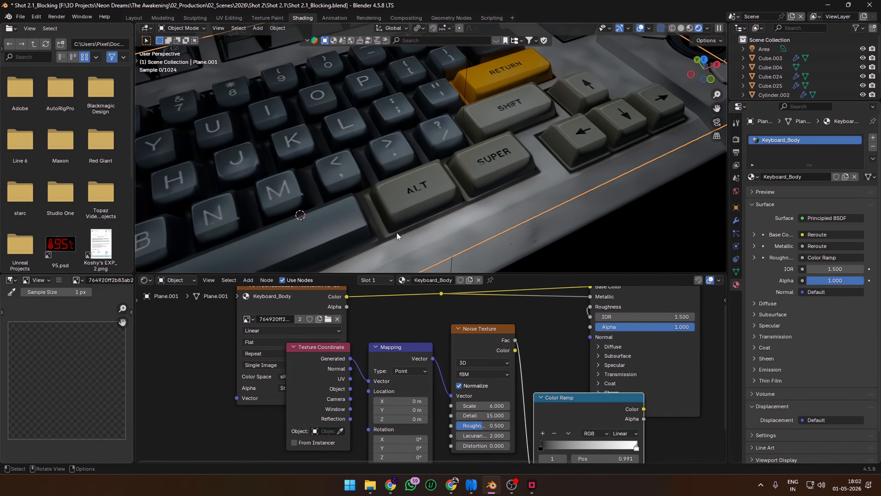
middle_click_drag(565, 317, 562, 350)
left_click_drag(587, 330, 559, 309)
- Adjust the Mapping node's X scale to stretch the noise pattern on the keyboard body
middle_click_drag(511, 208, 553, 134)
scroll(434, 261, "down", 3)
middle_click_drag(404, 419, 411, 345)
left_click_drag(410, 436, 411, 436)
middle_click_drag(448, 256, 402, 71)
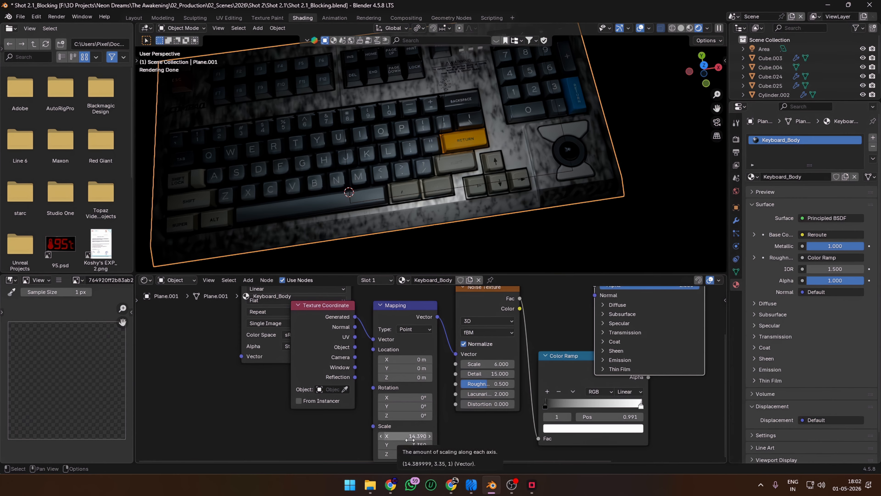
left_click_drag(410, 436, 388, 436)
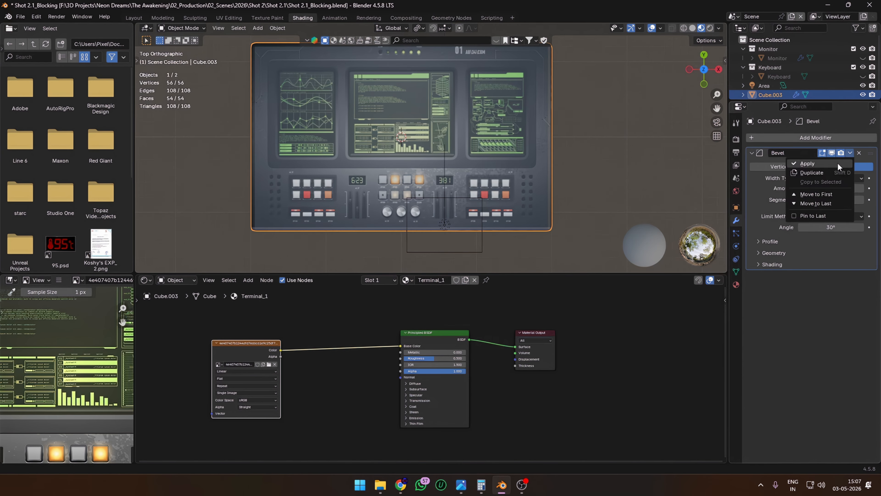
- Apply the terminal block's Bevel modifier and cut one edge loop across its mesh in Edit Mode
left_click(807, 163)
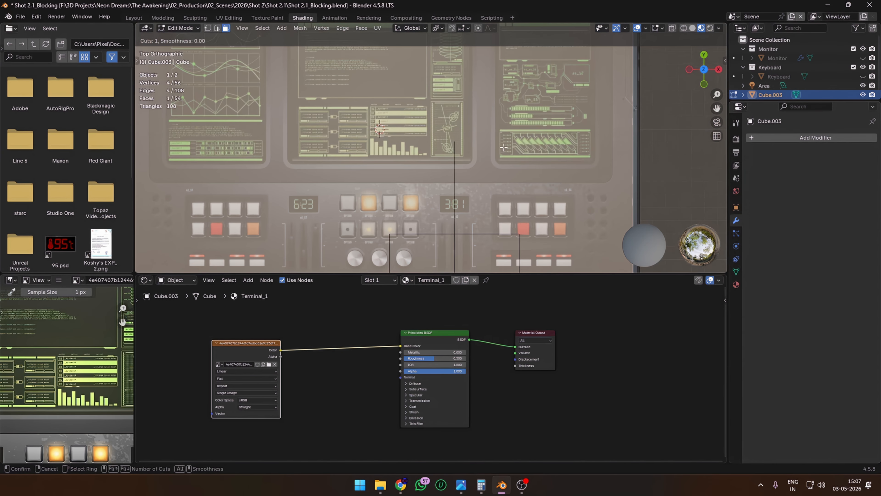
key("Tab")
scroll(605, 85, "up", 3)
key("ctrl+r")
left_click(604, 85)
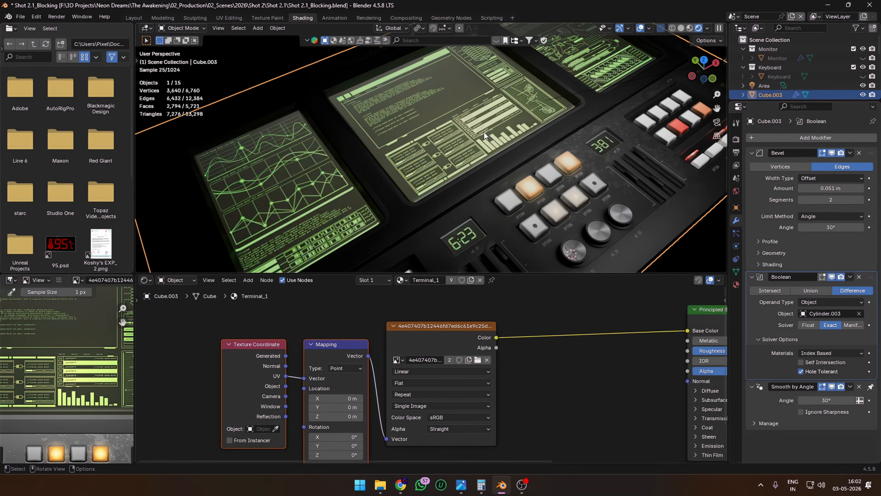
- Link the image texture's Color output to the Metallic input of the Terminal_1 material
scroll(484, 132, "down", 3)
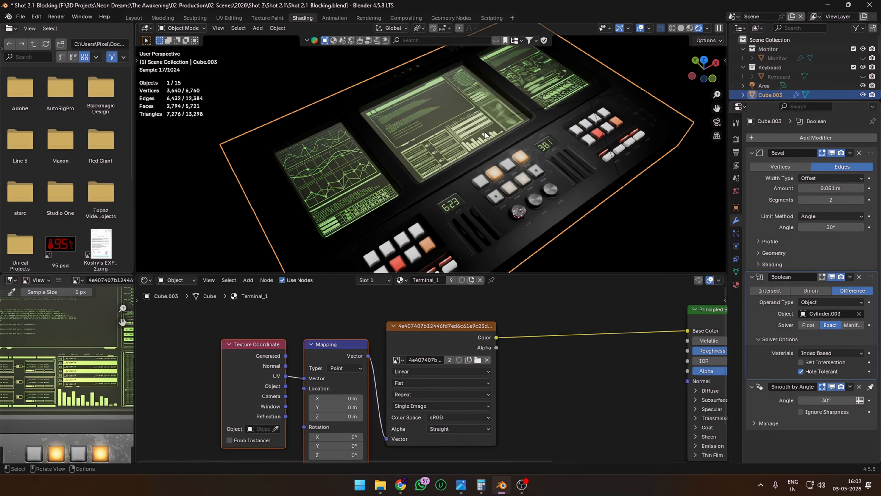
middle_click_drag(485, 131, 460, 216)
scroll(460, 216, "up", 8)
middle_click_drag(457, 115, 471, 108)
scroll(471, 108, "down", 4)
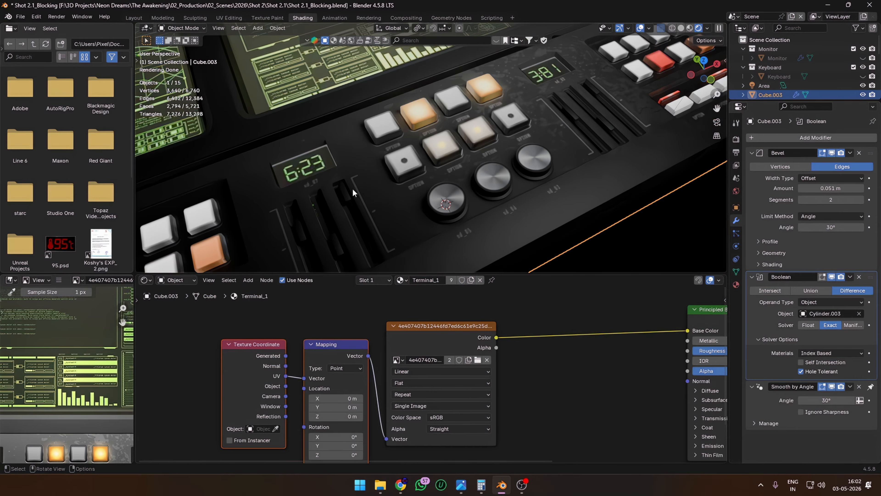
scroll(352, 188, "down", 6)
scroll(416, 200, "up", 6)
scroll(442, 207, "down", 4)
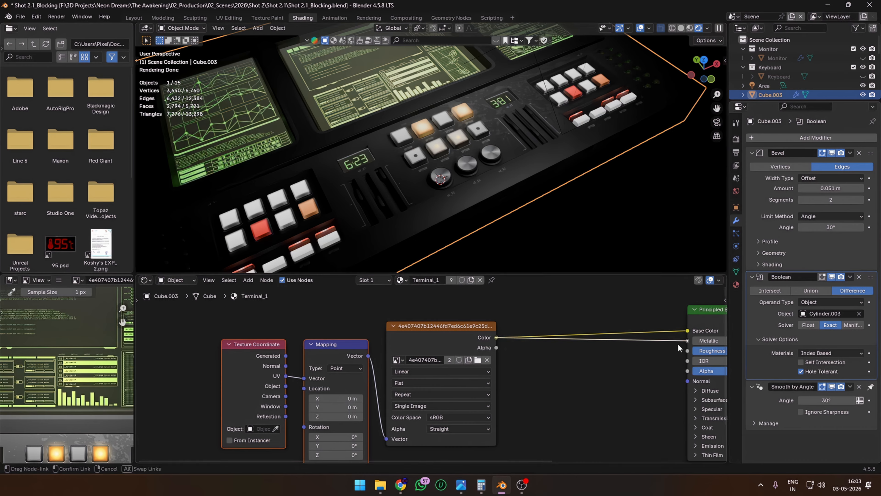
left_click_drag(679, 344, 687, 341)
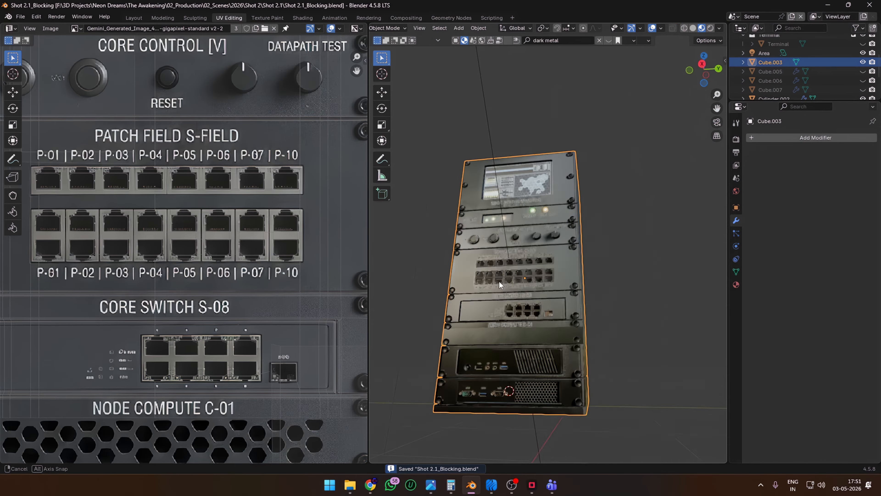
- Examine the textured server rack and the walkie-talkie's knurled metal front up close
mouse_move(499, 281)
middle_mouse_down()
mouse_move(551, 285)
mouse_move(544, 258)
mouse_move(468, 194)
mouse_move(449, 230)
mouse_move(548, 293)
mouse_move(536, 231)
mouse_move(582, 244)
mouse_move(608, 270)
mouse_move(498, 282)
middle_mouse_up()
scroll(544, 258, "up", 5)
scroll(549, 294, "up", 6)
scroll(608, 268, "down", 8)
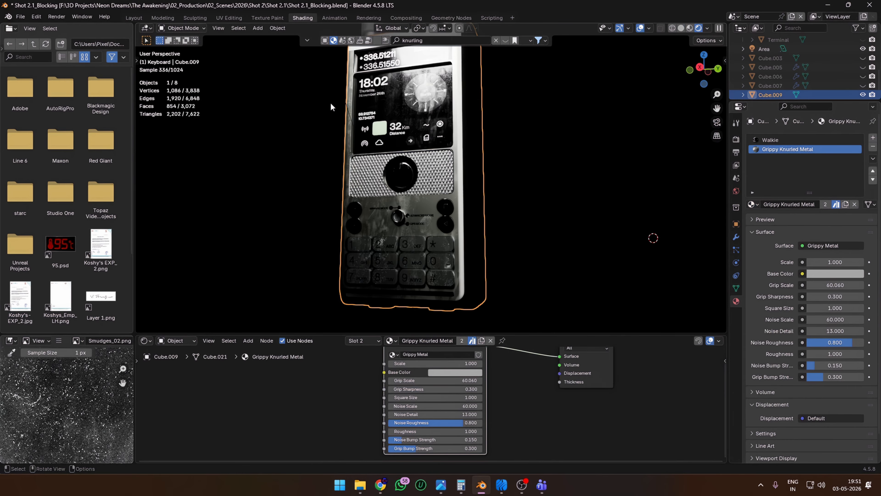
scroll(427, 174, "down", 3)
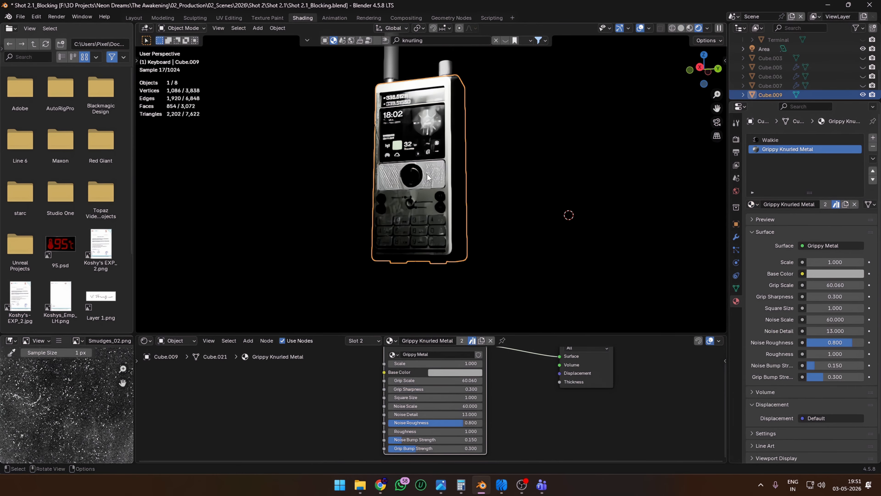
mouse_move(427, 174)
middle_mouse_down()
mouse_move(439, 183)
mouse_move(465, 181)
mouse_move(429, 178)
middle_mouse_up()
scroll(465, 180, "up", 4)
scroll(464, 179, "up", 1)
scroll(430, 178, "down", 6)
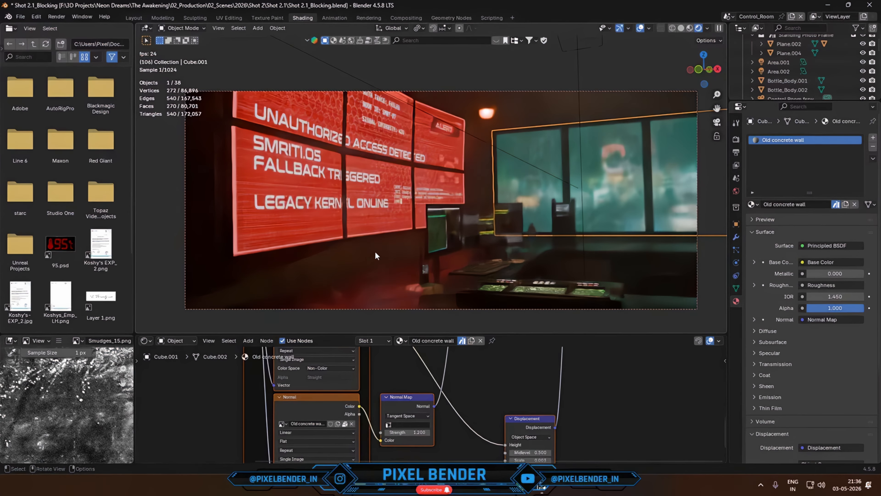
- Draw a freehand Bézier cable from the monitor stand across the desk
middle_click_drag(374, 250, 336, 208, "shift")
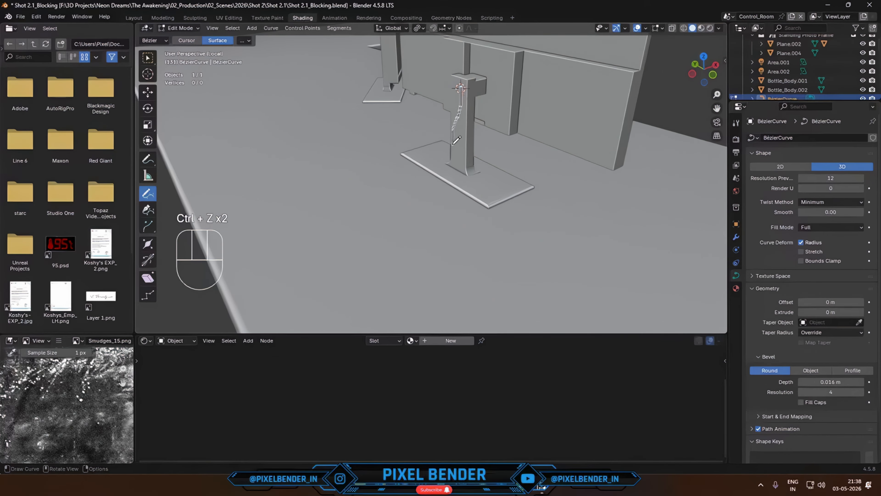
left_click_drag(434, 180, 285, 195)
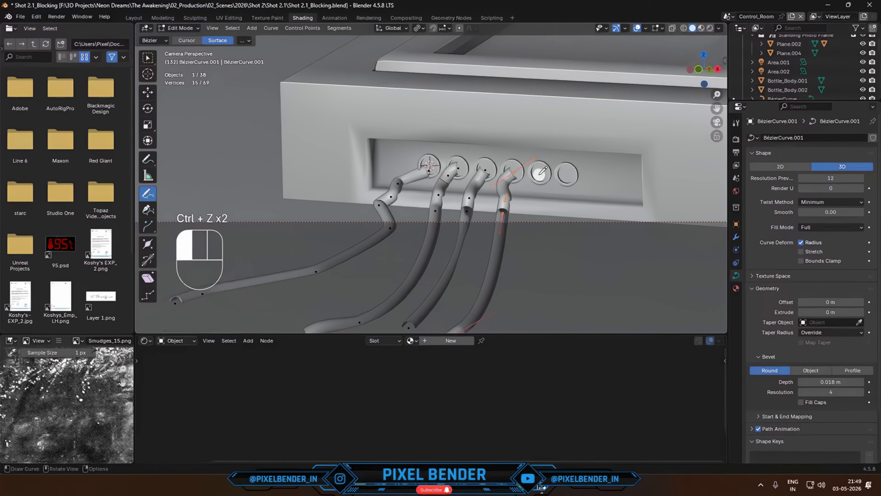
- Restore the undone port cables and freely rotate the end control points of the first three at their round ports
key("ctrl+shift+z")
key("ctrl+shift+z")
scroll(600, 212, "up", 5)
key("w")
left_click(375, 222)
key("r")
key("r")
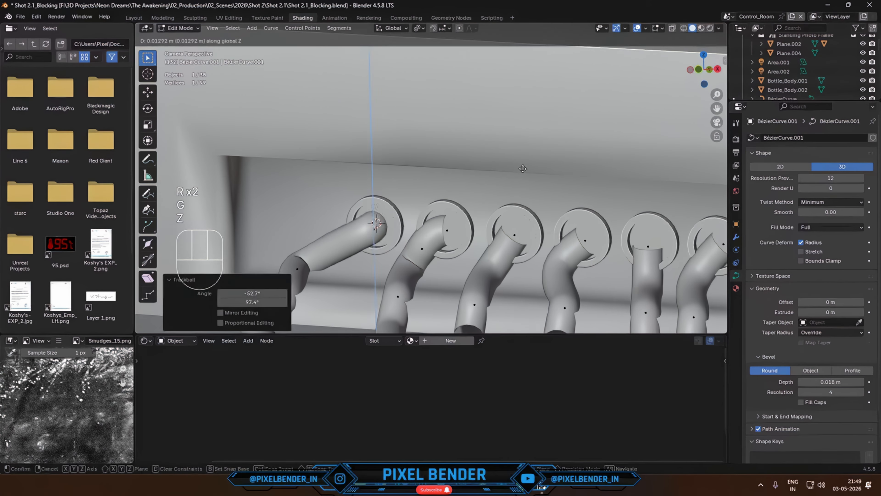
left_click(449, 226)
key("r")
key("r")
left_click(516, 232)
key("r")
key("r")
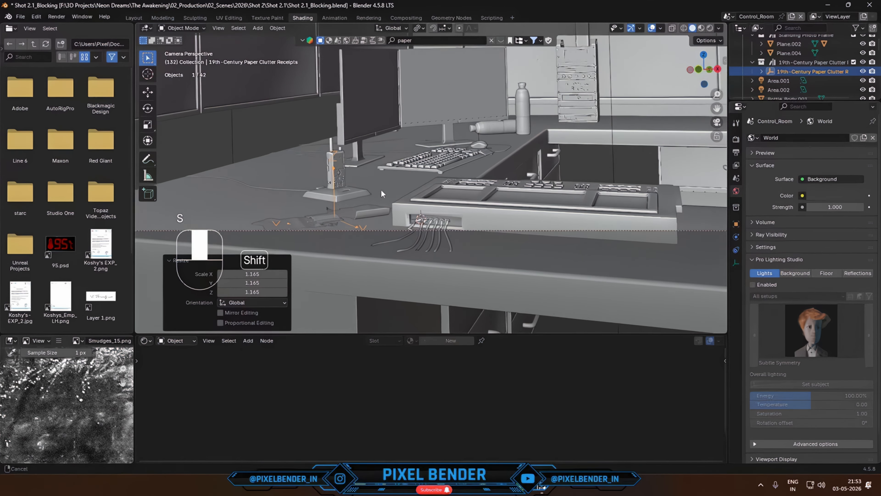
- Search the asset library for "pen stand", add a pen holder to the desk and scale it by 2.694
left_click(398, 41)
key("BackSpace")
type("d")
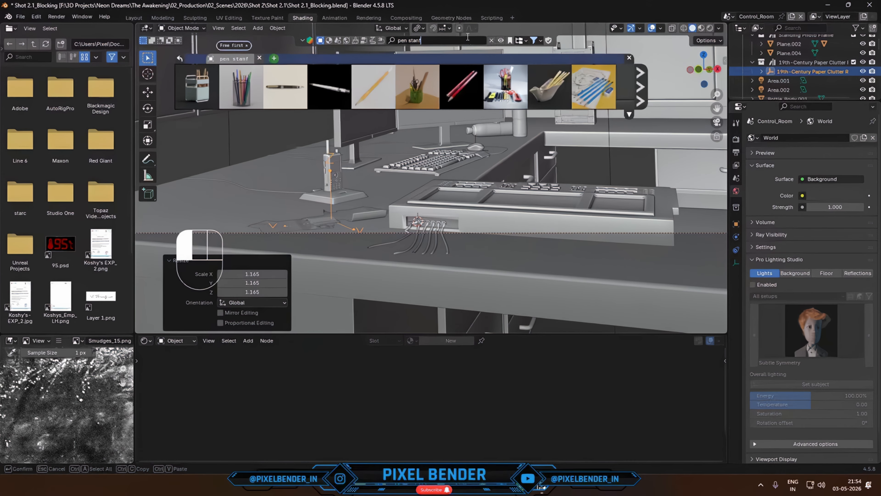
left_click_drag(487, 92, 355, 182)
scroll(355, 181, "up", 4)
middle_click_drag(281, 185, 338, 208, "shift")
scroll(304, 216, "up", 3)
left_click(304, 216)
key("s")
left_click(510, 181)
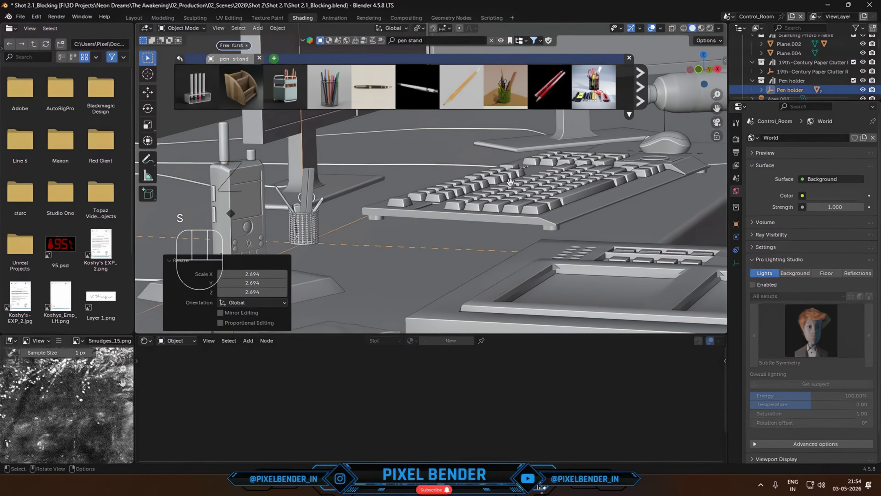
- Rotate the pen holder -152° about Z and position it beside the walkie-talkie
left_click(585, 141)
middle_click_drag(585, 141, 457, 177)
left_click(313, 258)
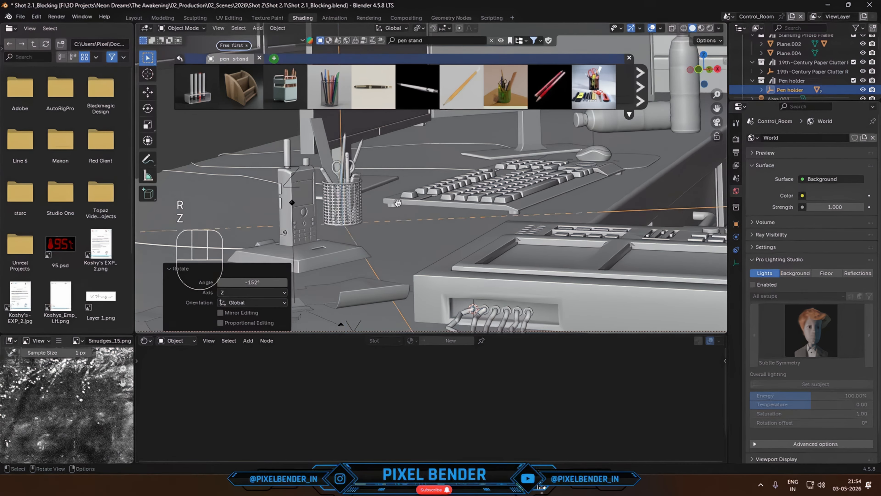
scroll(417, 196, "down", 2)
- Search the asset library for "photo frame" and "photo stand", and scale and rotate the standing photo frame on the desk
key("Return")
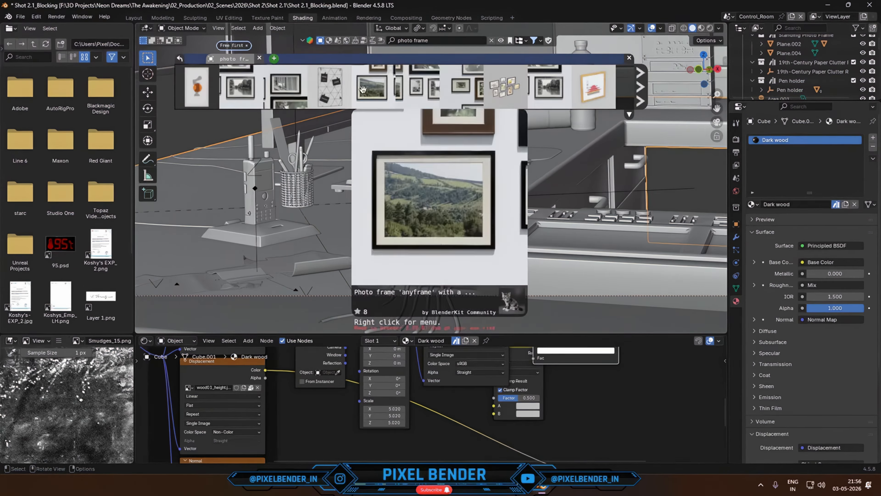
key("Return")
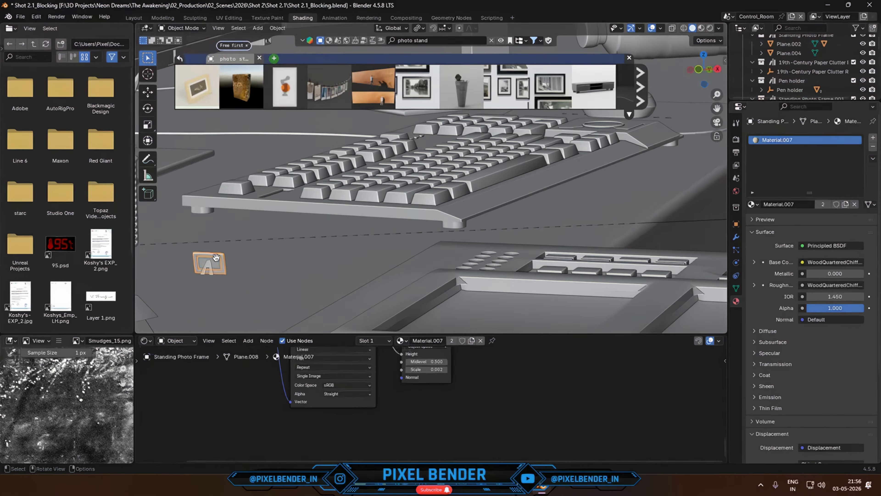
key("s")
left_click(222, 277)
key("r")
key("z")
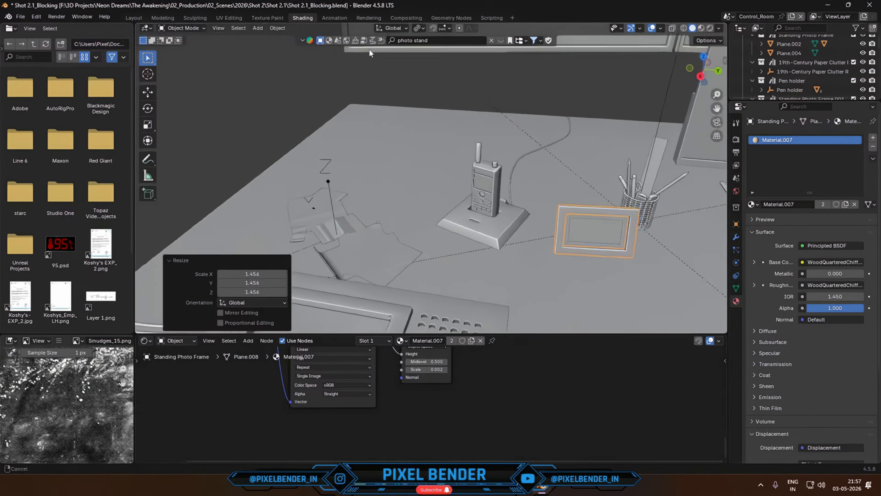
- Add the Office chair model to the floor in front of the drawer units
middle_click_drag(370, 51, 527, 254)
scroll(528, 254, "down", 4)
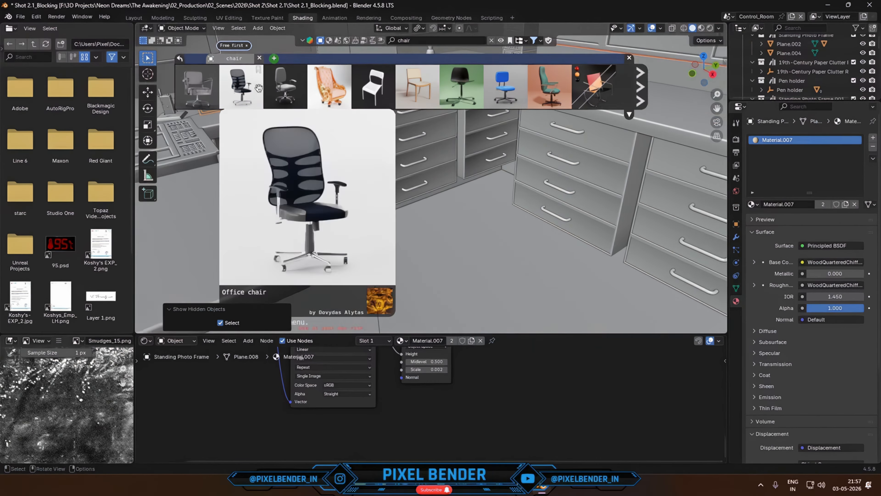
left_click_drag(241, 87, 415, 248)
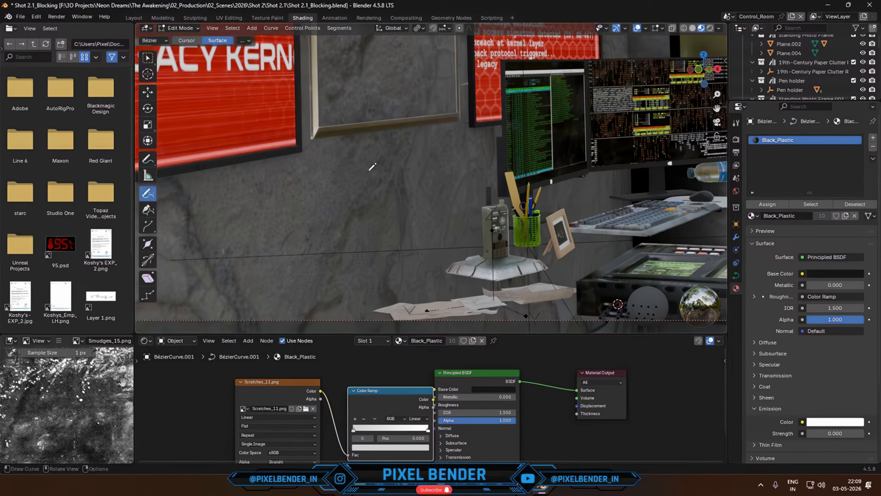
- Draw two freehand Black_Plastic cables along the wall below the red wall screens
left_click_drag(411, 321, 400, 137)
left_click_drag(425, 295, 423, 300)
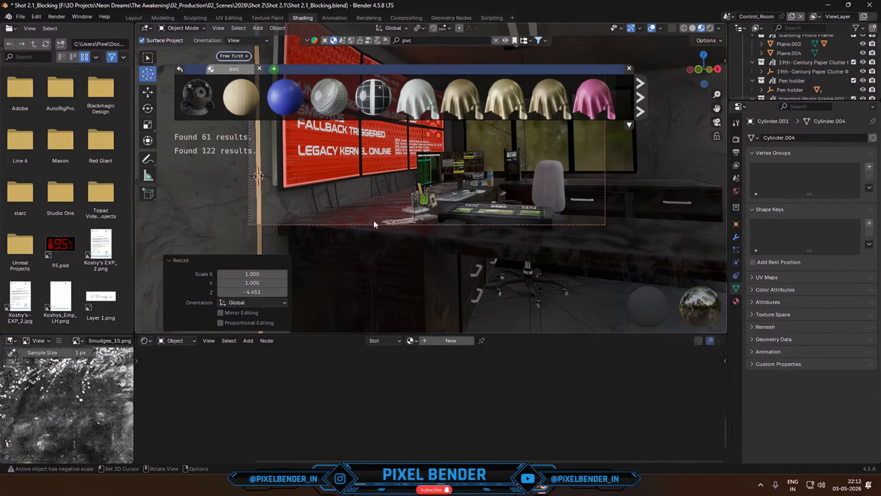
- Try to apply the blue PVC material from the asset library to the scene beside the vertical pipe
left_click_drag(284, 97, 305, 205)
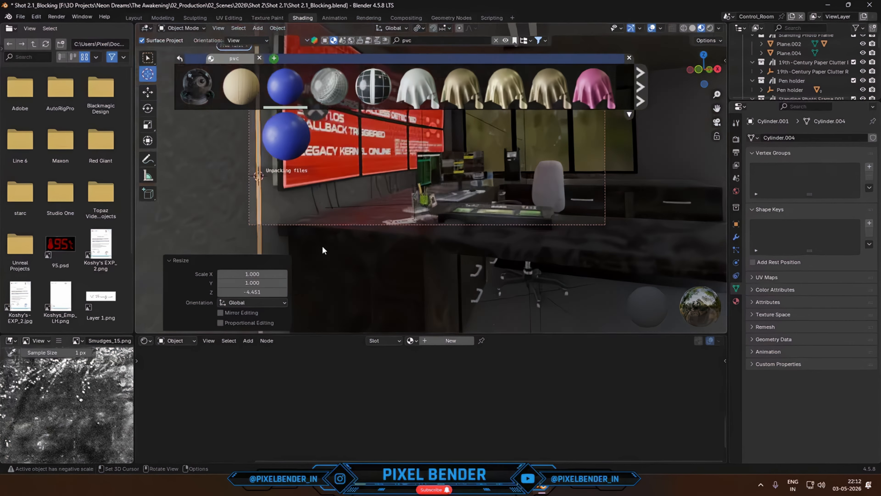
key("ctrl+z")
left_click(147, 59)
left_click(314, 66)
key("ctrl+z")
left_click(505, 40)
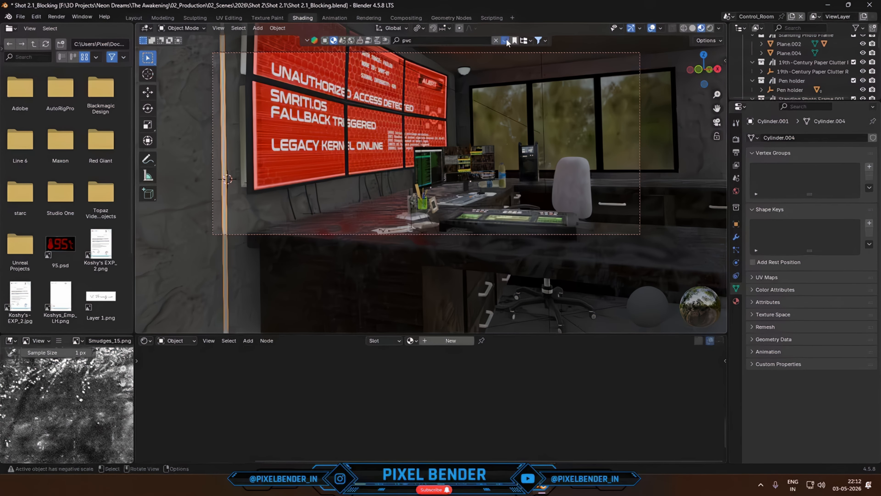
- Apply the blue PVC material to the vertical wall pipe and change its base colour to pale pink
left_click_drag(286, 87, 225, 142)
middle_click_drag(639, 393, 430, 406)
left_click(441, 425)
left_click(454, 362)
- Unwrap the UVs of the vertical wall pipe's mesh
scroll(432, 178, "up", 5)
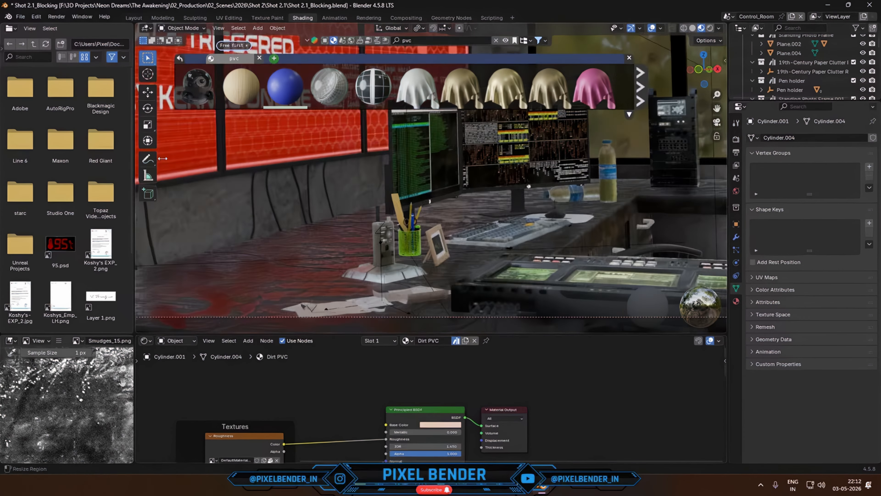
middle_click_drag(243, 243, 490, 243, "shift")
key("Tab")
key("u")
left_click(238, 286)
key("Tab")
- Try to move the vertical wall pipe along the X axis
scroll(303, 245, "down", 3)
middle_click_drag(250, 226, 405, 175, "shift")
scroll(405, 174, "up", 6)
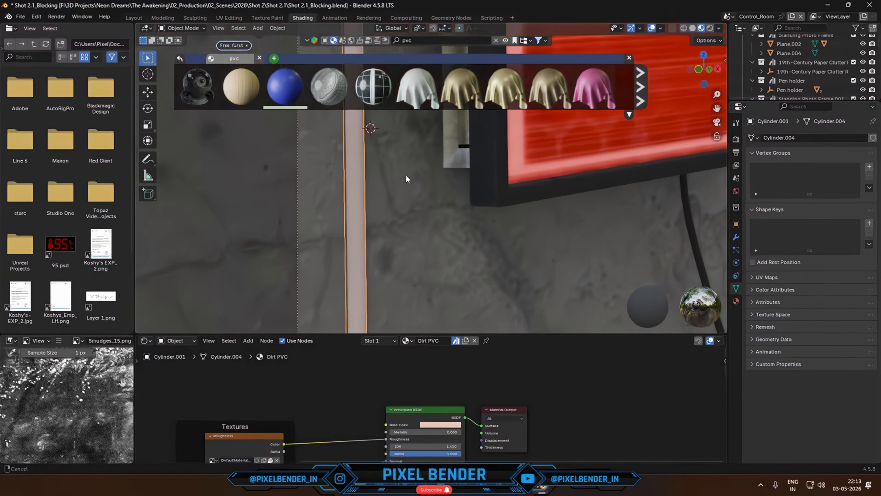
key("g")
key("x")
left_click(399, 176)
scroll(406, 176, "down", 8)
middle_click_drag(465, 166, 399, 202, "shift")
key("ctrl+z")
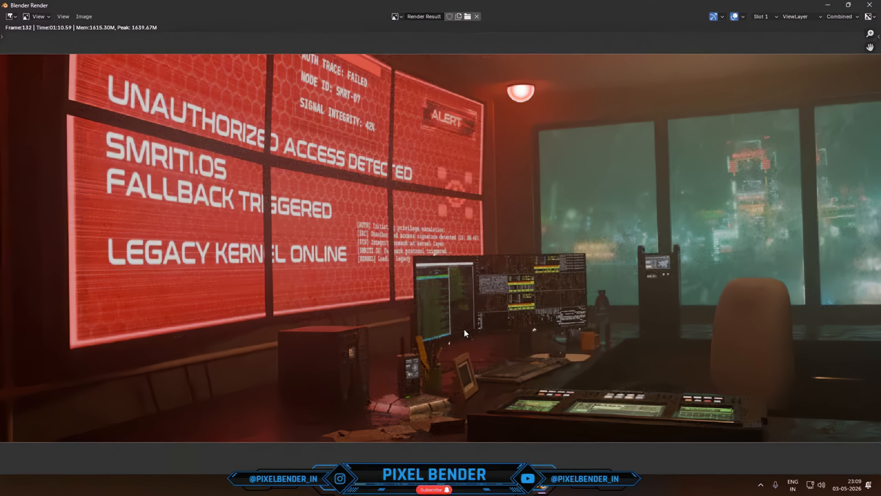
- Examine the rendered control room image up close
scroll(306, 213, "up", 8)
scroll(339, 222, "down", 10)
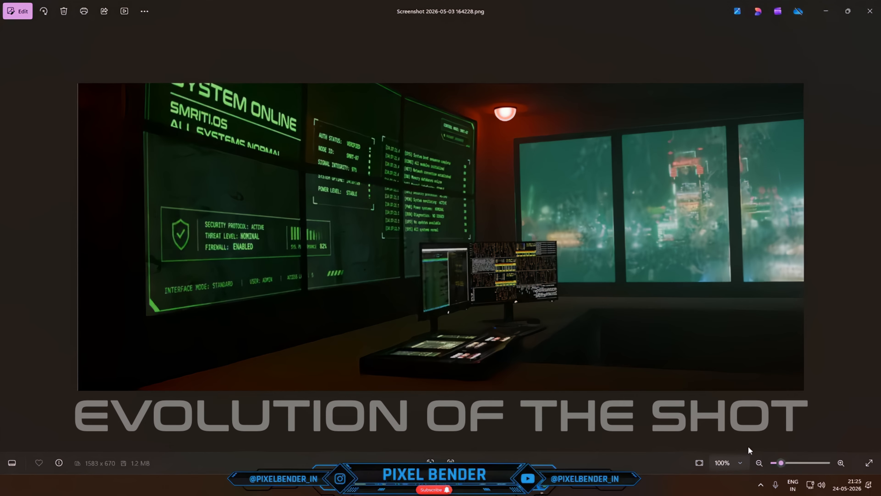
- Page through the saved progress screenshots of the shot in the image viewer, up to Screenshot 2026-05-03 231614.png
key("Right")
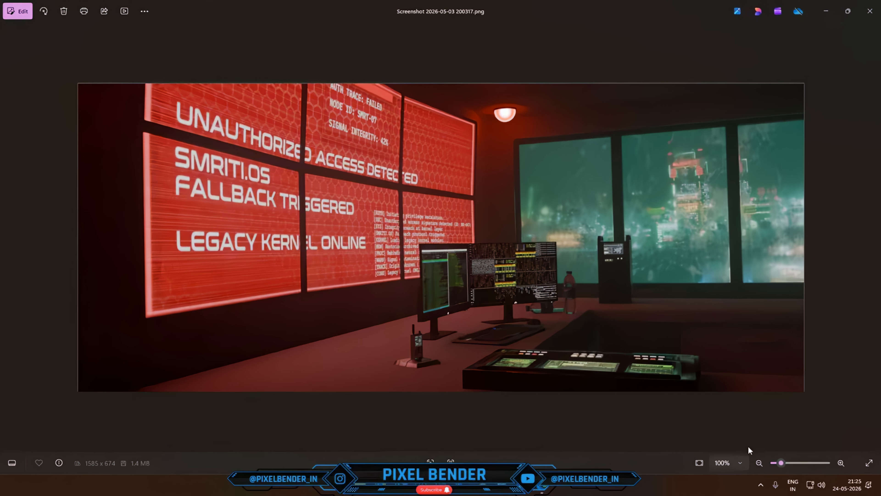
key("Right")
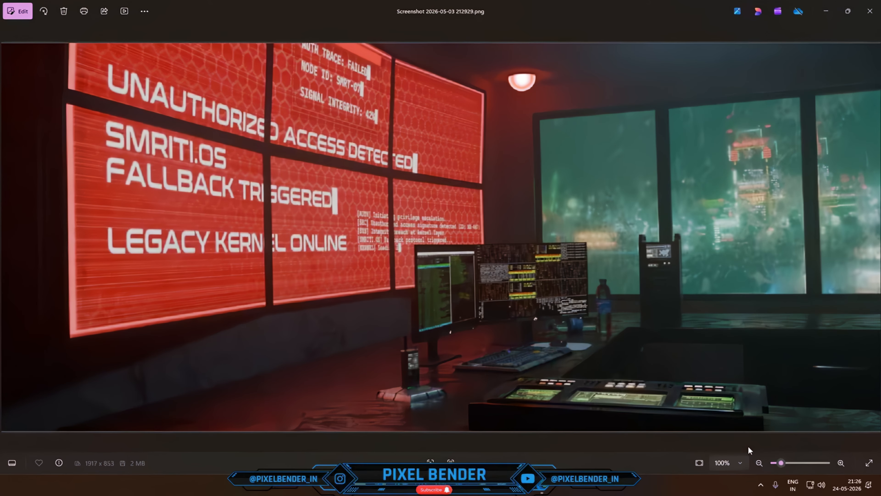
key("Right")
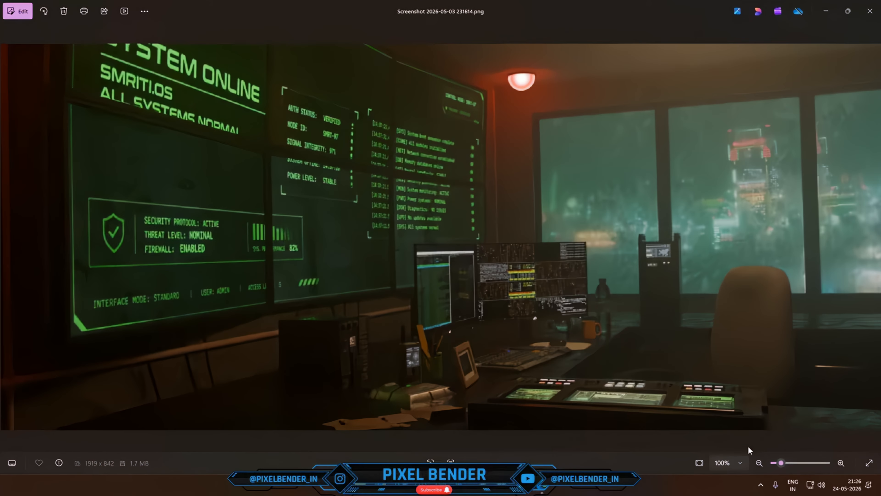
- Examine the desk props in the green-screen version of the shot, from the computer case and walkie-talkie to the console
scroll(426, 351, "up", 4)
left_click_drag(427, 352, 381, 283)
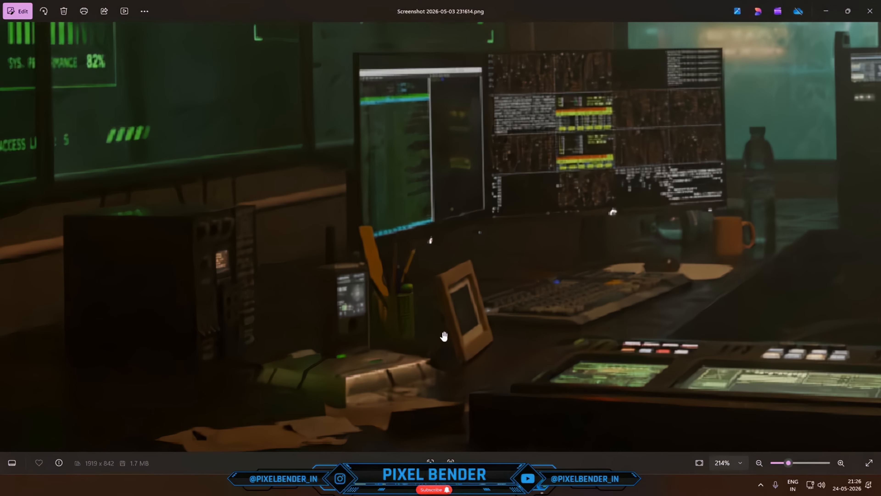
left_click_drag(279, 318, 465, 237)
scroll(465, 236, "up", 6)
left_click_drag(375, 267, 297, 236)
scroll(297, 236, "down", 1)
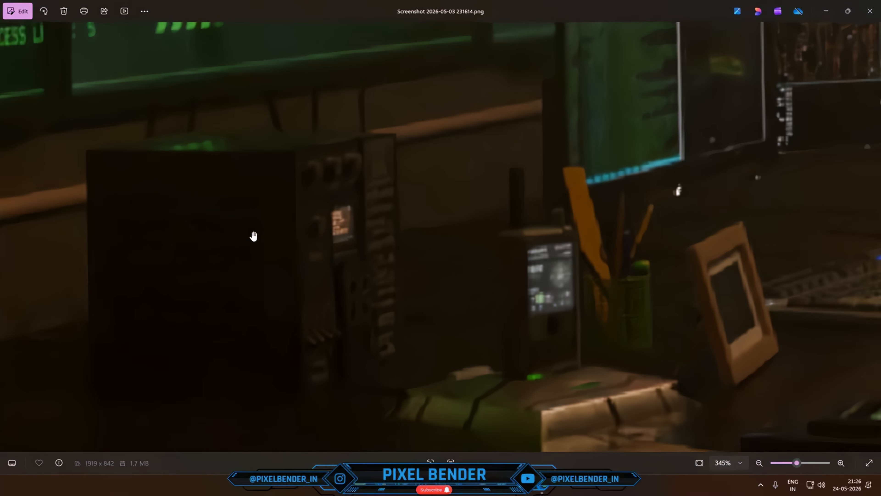
scroll(253, 236, "down", 5)
left_click_drag(573, 178, 238, 178)
scroll(238, 178, "down", 5)
- Advance to Screenshot 2026-05-04 155618.png and examine its Hindi wall text, router, cables and desk props
key("Right")
key("Right")
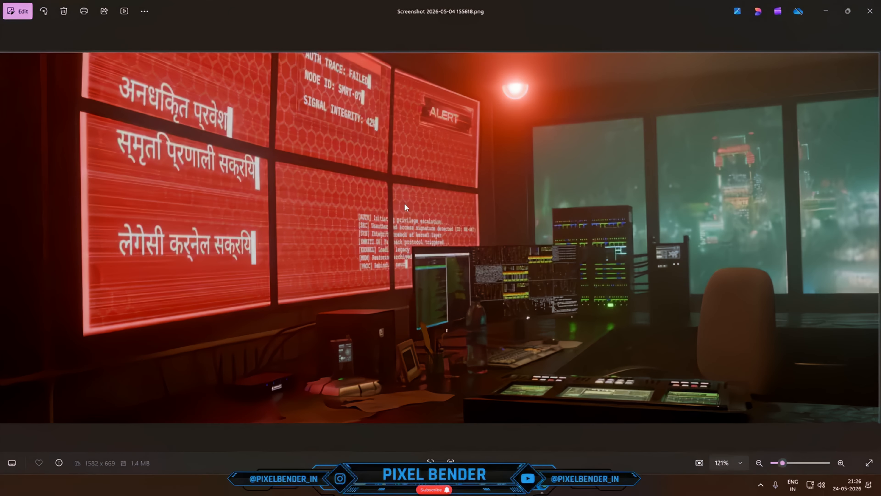
scroll(672, 208, "up", 5)
scroll(473, 268, "down", 5)
scroll(301, 347, "up", 6)
left_click_drag(216, 384, 279, 327)
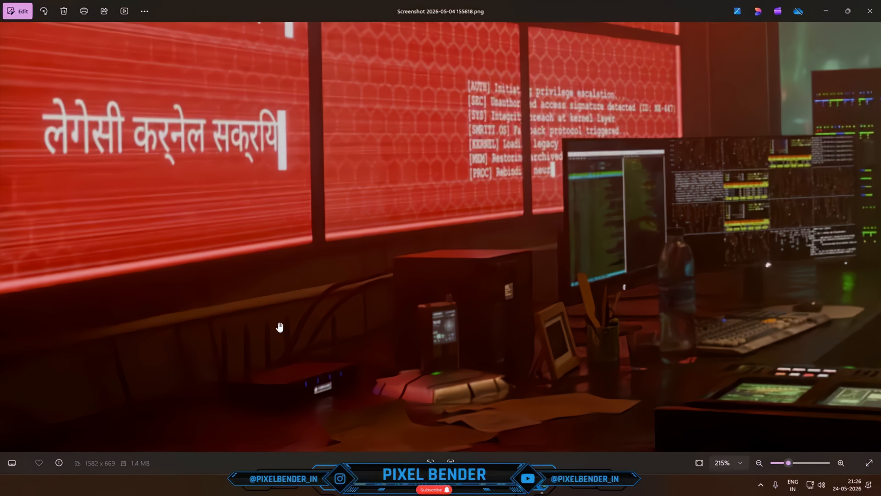
- Examine the red-alert version of the control room, from the wall screens to the desk, server rack and windows
scroll(280, 327, "down", 6)
scroll(402, 326, "up", 3)
left_click_drag(402, 305, 383, 305)
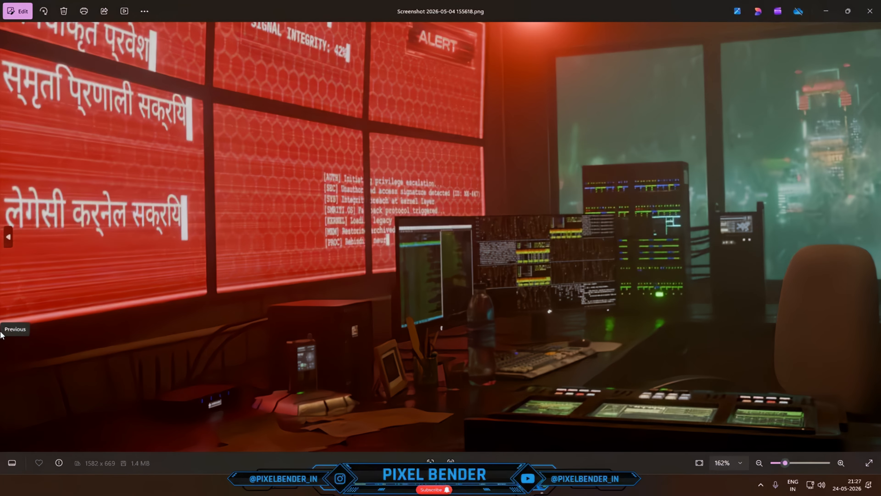
scroll(1, 336, "down", 5)
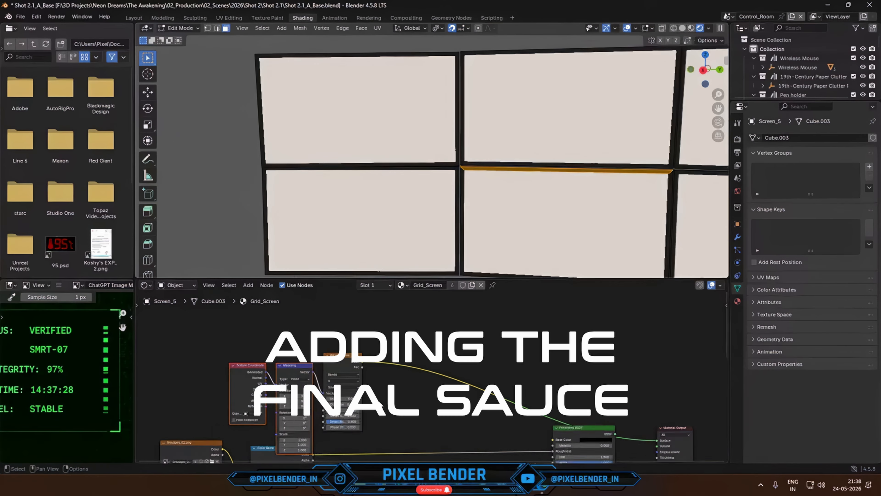
- Replay the Wave Texture section of the YouTube tutorial on realistic screens and LED panels, around the vertical lines part
scroll(333, 367, "up", 1)
key("Tab")
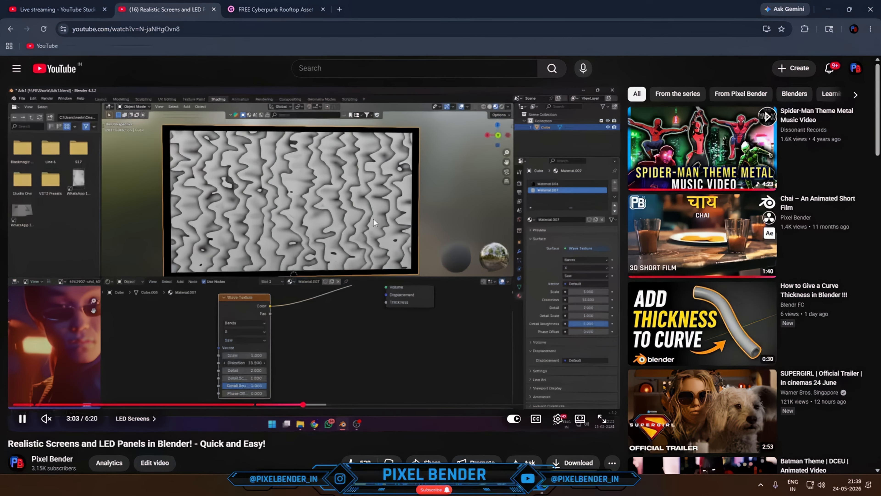
key("Left")
key("Left")
key("Left")
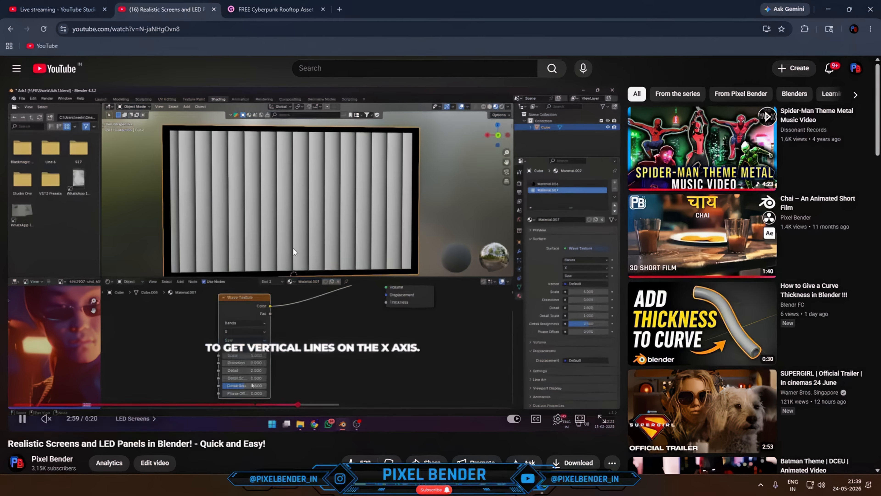
key("alt+Tab")
- Delete the Grid_Screen material's Texture Coordinate, Mapping and Wave Texture nodes and connect the Principled BSDF to the Surface output
middle_click_drag(416, 389, 435, 334)
scroll(435, 334, "down", 6)
left_click_drag(225, 308, 428, 341)
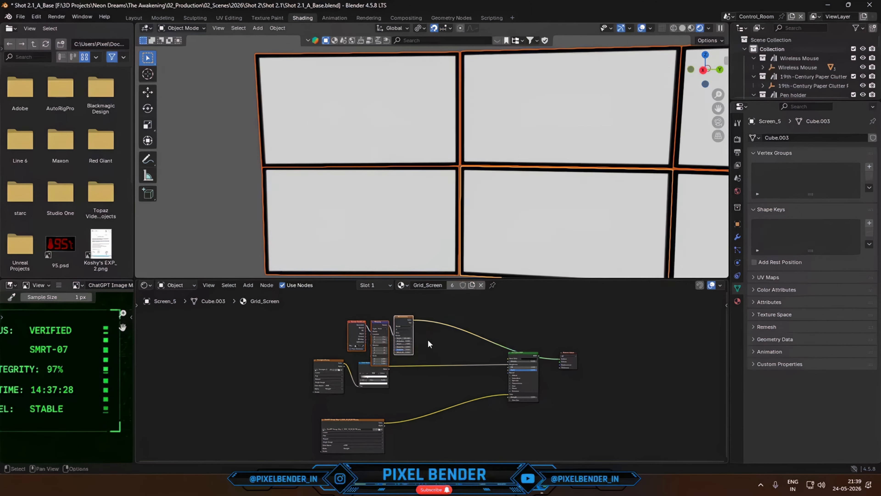
key("Delete")
left_click_drag(330, 422, 396, 441)
scroll(477, 364, "up", 5)
left_click_drag(620, 336, 669, 344)
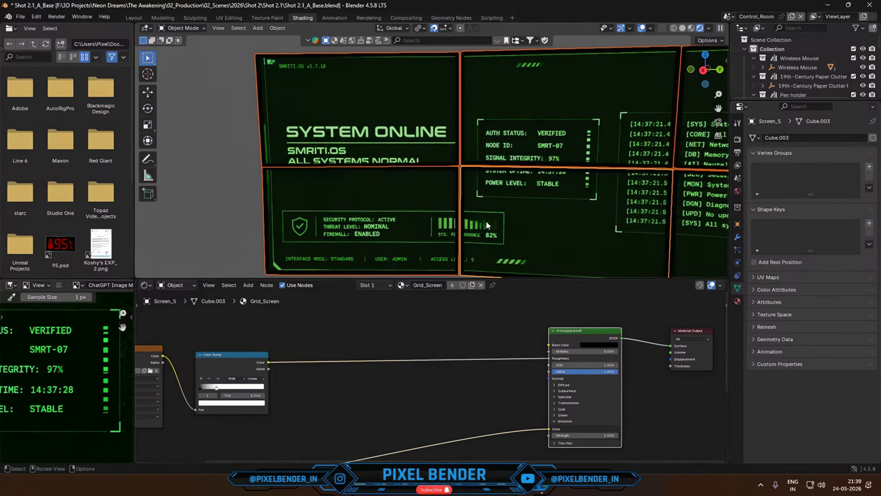
- Add a new Wave Texture to the Grid_Screen material, preview it on the wall screens and raise its Scale for very fine lines
scroll(486, 221, "down", 3)
middle_click_drag(480, 345, 511, 406)
key("shift+a")
type("wa")
key("Return")
left_click(373, 313)
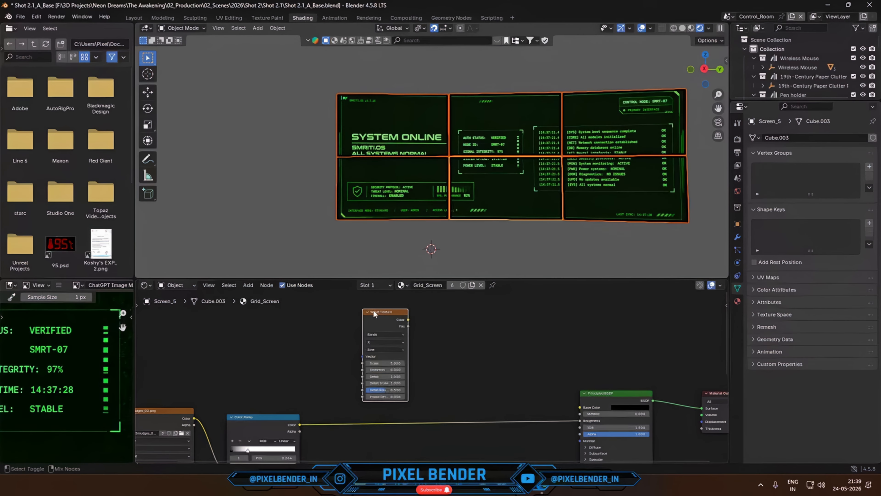
left_click(374, 313, "ctrl+shift")
scroll(370, 346, "up", 4)
left_click(353, 356)
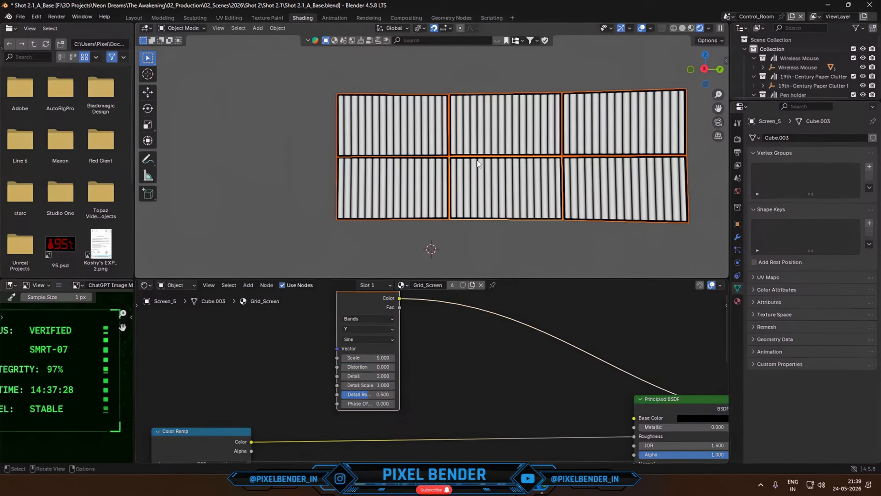
left_click_drag(361, 357, 394, 357)
- Add a Mix node for combining two Wave Textures in the Grid_Screen material
middle_click_drag(413, 167, 493, 167)
scroll(486, 368, "down", 2)
key("shift+a")
type("mix")
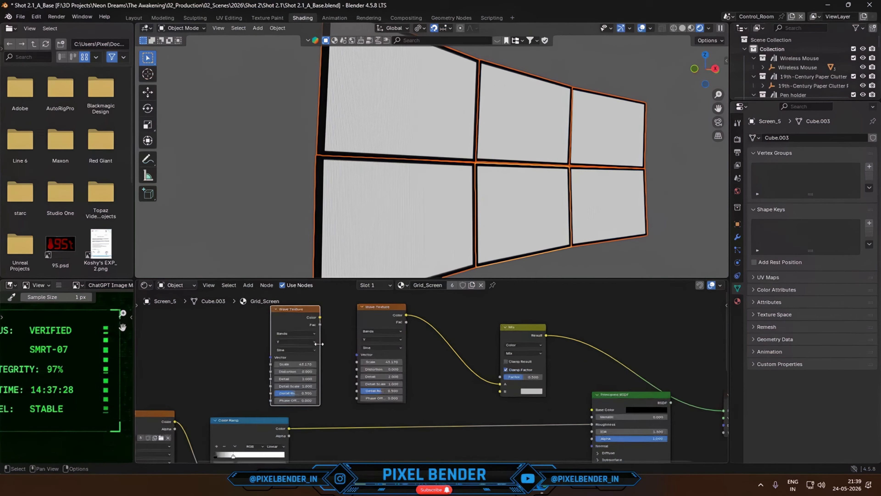
- Link the mixed wave pattern to the Principled BSDF's emission strength and search for a ramp node to add
scroll(432, 156, "up", 5)
scroll(432, 156, "down", 5)
left_click_drag(449, 335, 577, 430)
scroll(432, 156, "up", 6)
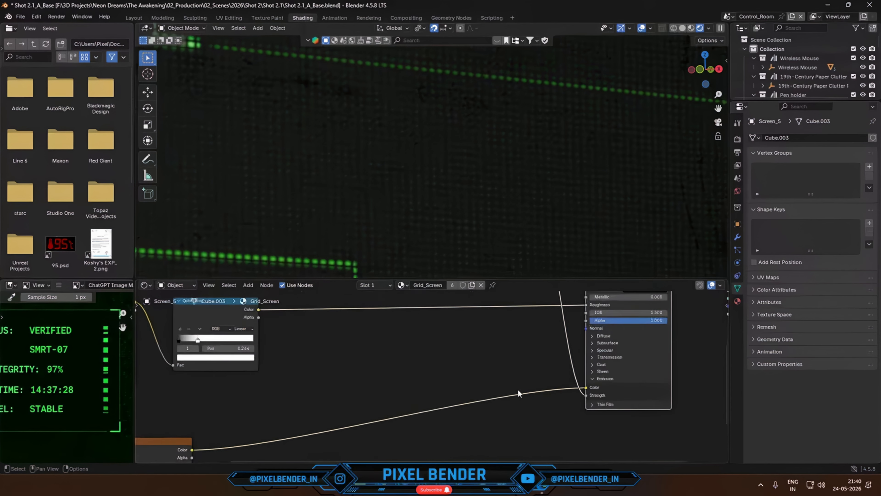
type("ranm")
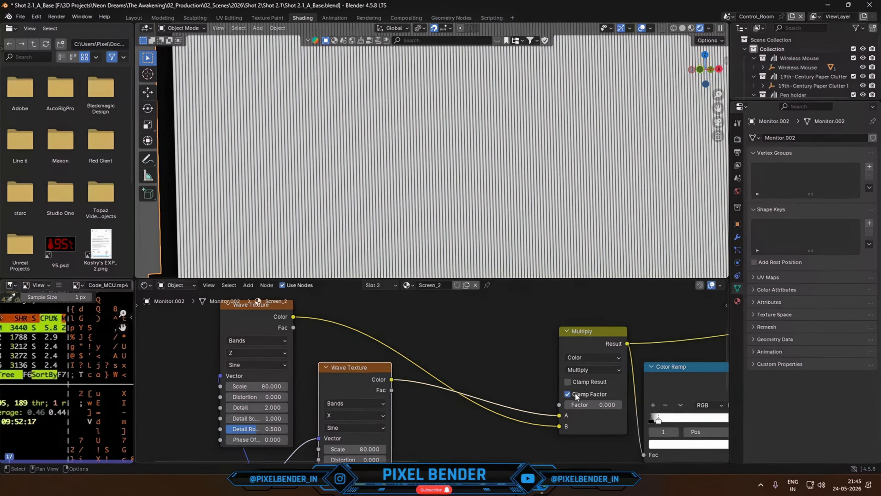
- Set the Multiply node's Factor to 1.000 in the monitor's Screen_2 material and check the pixel grid on the code display
left_click_drag(578, 405, 621, 404)
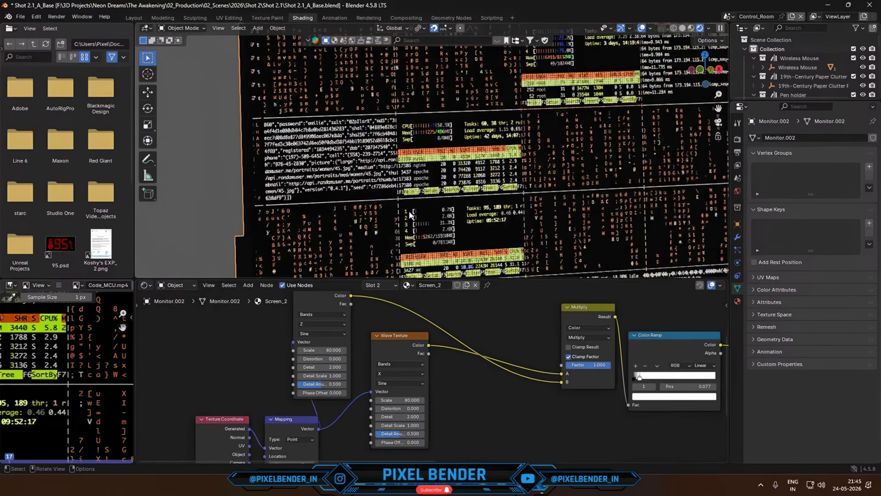
scroll(409, 210, "down", 8)
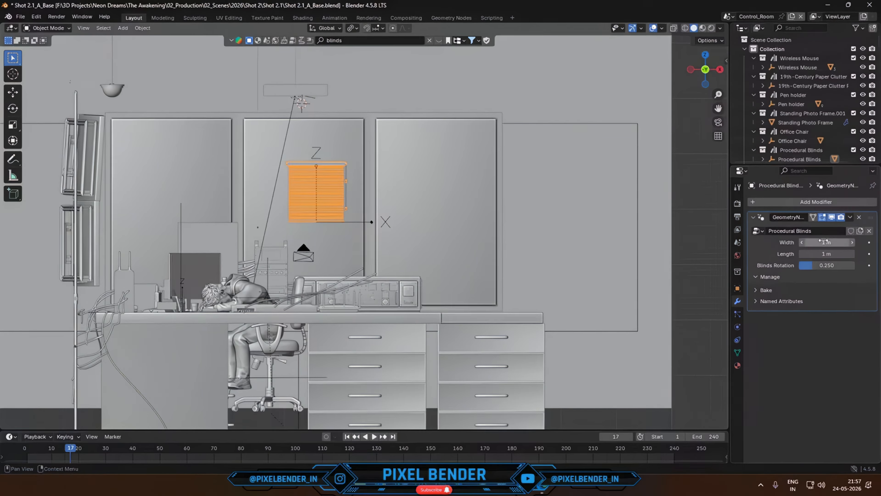
- Set the procedural blinds' width to 7.51 m and length to 0.5 m so they span the windows
left_click_drag(827, 242, 809, 254)
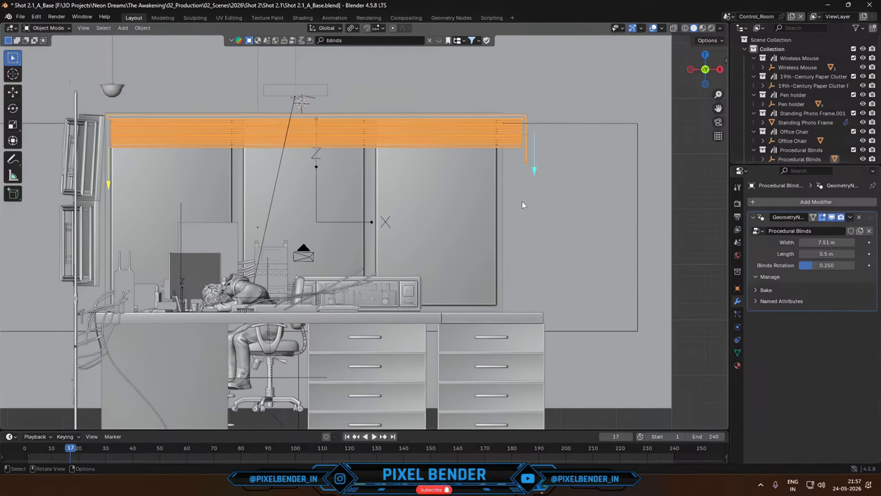
left_click(499, 209)
left_click(513, 139)
left_click(524, 156)
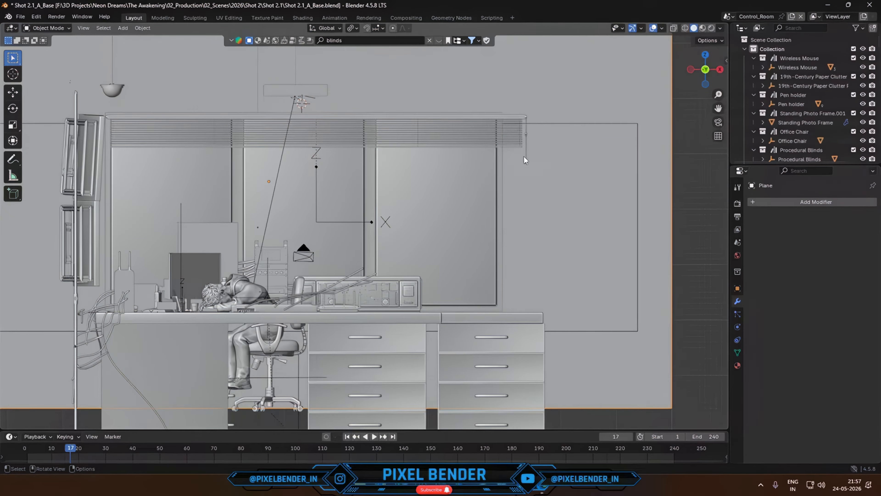
- Reveal hidden objects in the camera view, reselect the window blinds and adjust their length
key("KP_0")
key("alt+h")
left_click(659, 163)
left_click(438, 41)
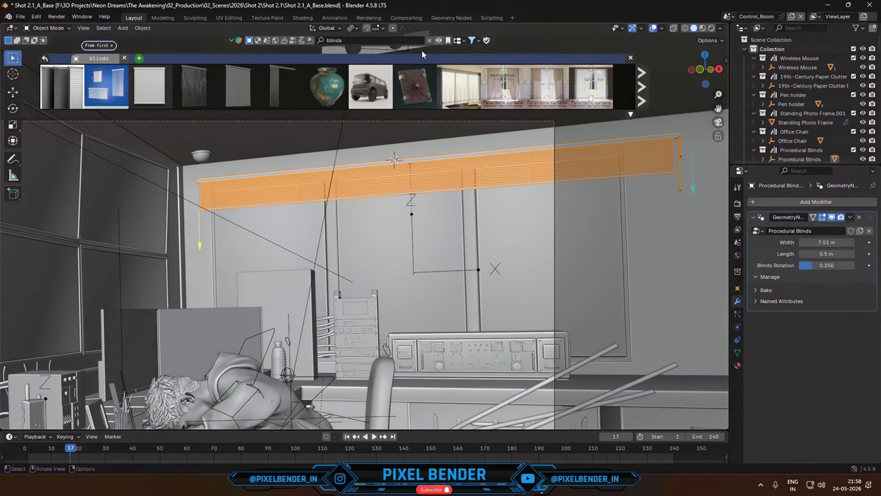
mouse_move(193, 82)
left_click_drag(827, 254, 831, 253)
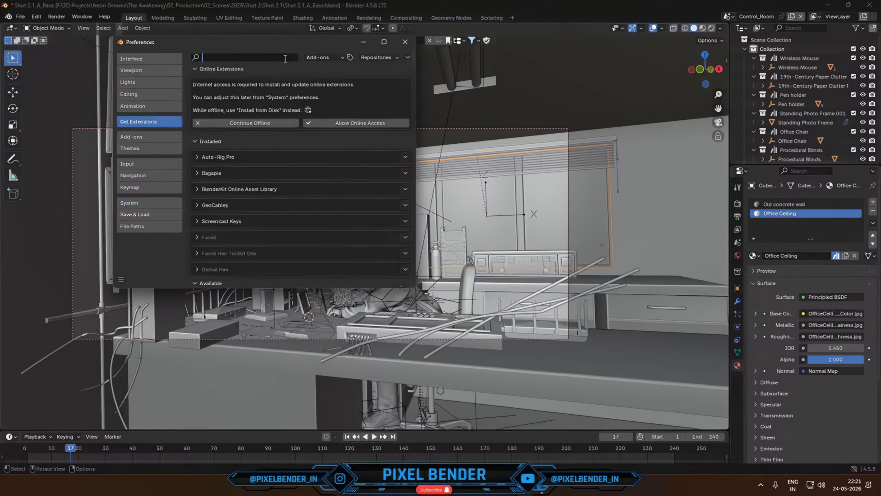
- Search the extensions for "colorista" and display the camera view with rendered shading in a maximized viewport
type("colorista")
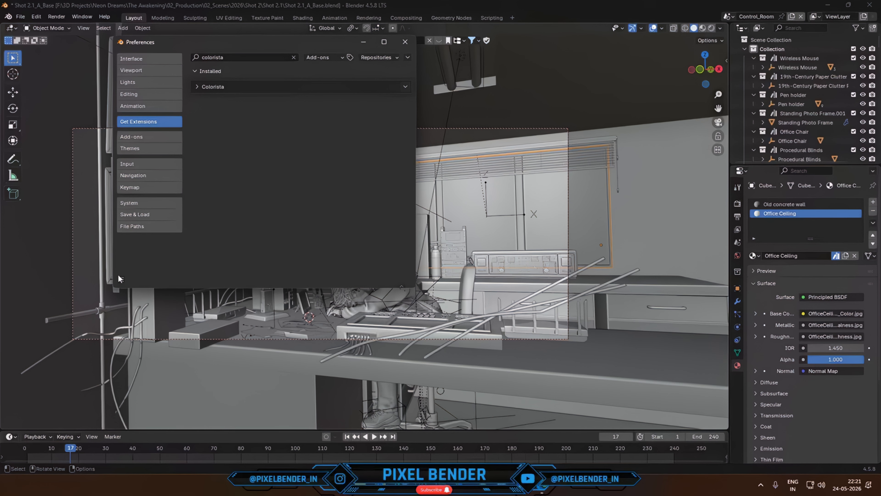
left_click(405, 42)
left_click(712, 28)
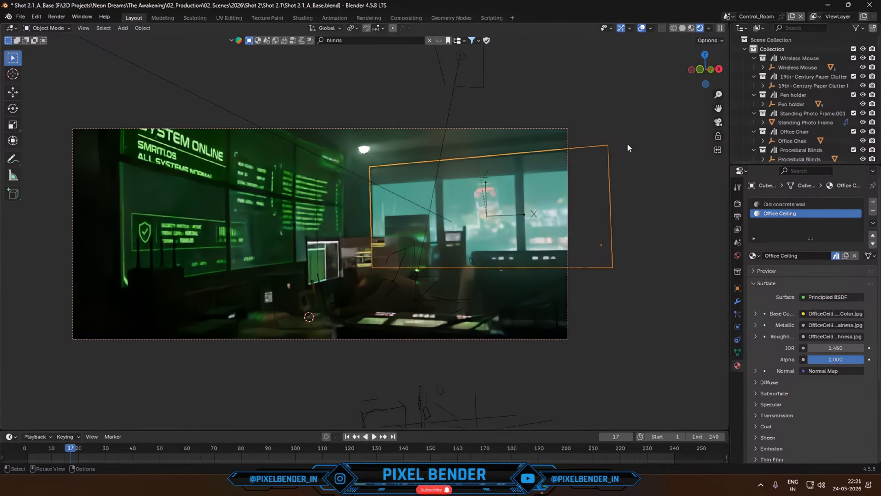
key("ctrl+space")
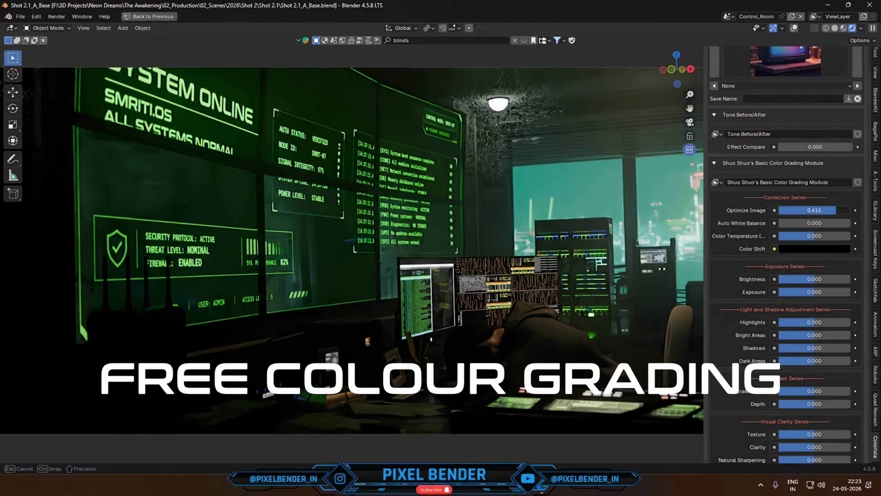
- Set the grade's Optimize Image to 0.217, Exposure to 0.115, Highlights to 1.000, Shadows to 0.420 and Depth to 0.306
left_click_drag(782, 211, 780, 226)
scroll(780, 225, "down", 4)
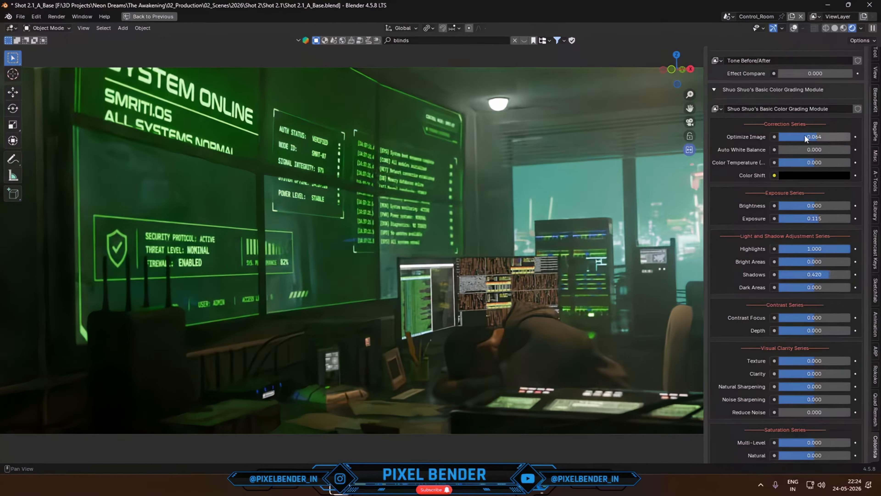
scroll(809, 174, "down", 2)
mouse_move(814, 281)
left_mouse_down()
mouse_move(834, 281)
mouse_move(826, 293)
left_mouse_up()
key("ctrl+z")
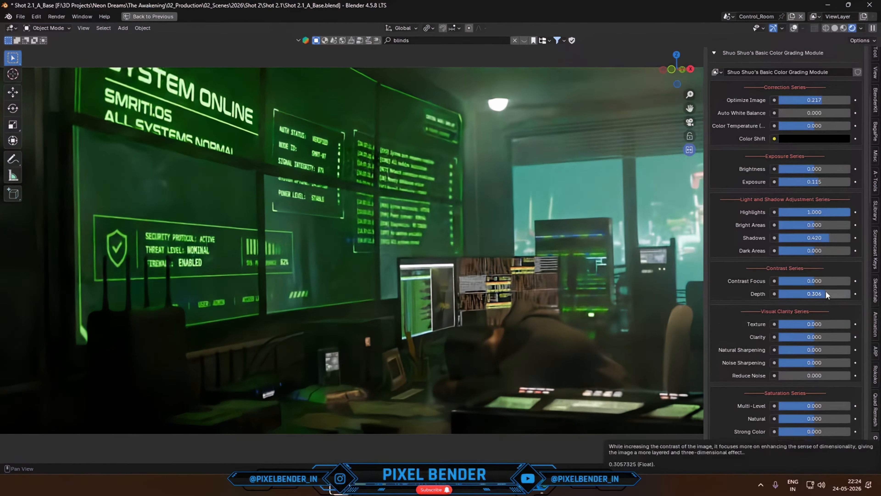
- Set the grade's Texture to 0.268, Multi-Level saturation to 0.023 and Glow Intensity to 0.070
scroll(824, 278, "down", 4)
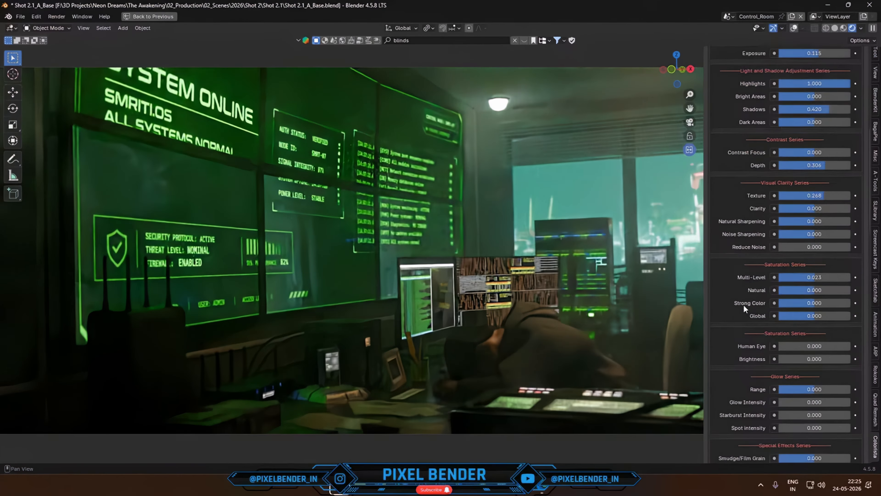
scroll(784, 243, "down", 4)
left_click_drag(798, 347, 805, 347)
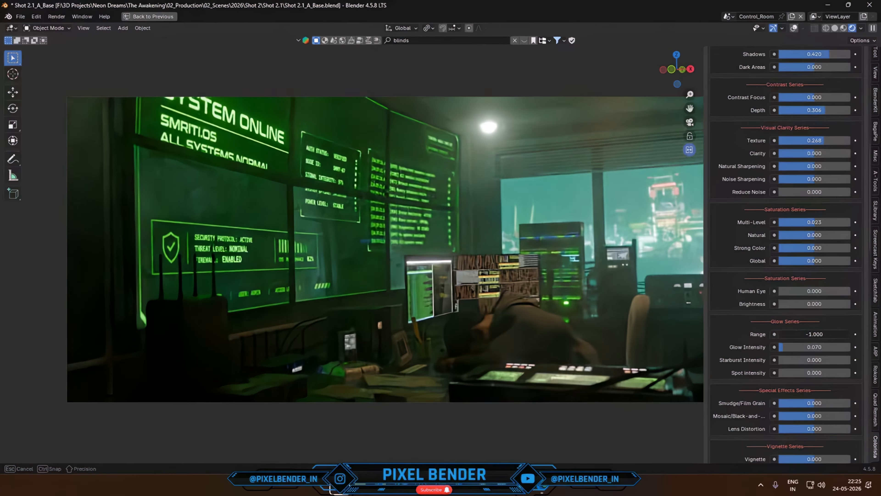
- Set Smudge/Film Grain to 0.003 and Lens Distortion to 0.006, and look through the remaining color correction settings
scroll(747, 319, "down", 3)
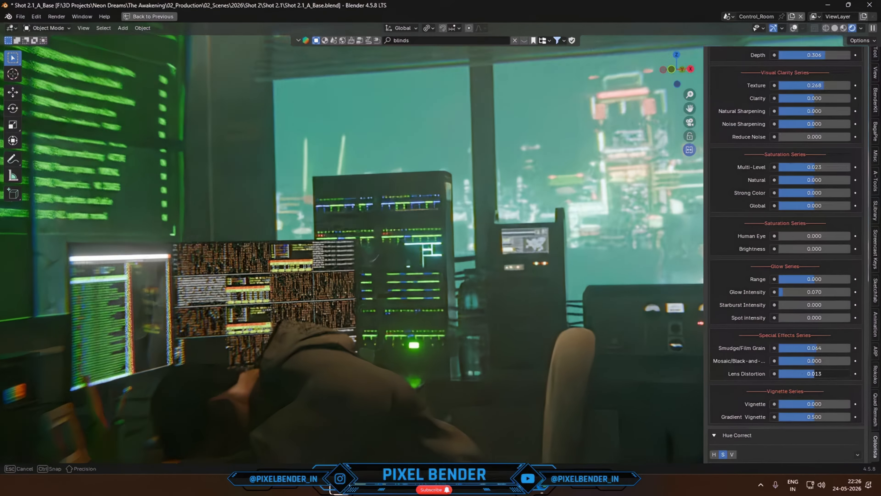
left_click_drag(829, 370, 812, 370)
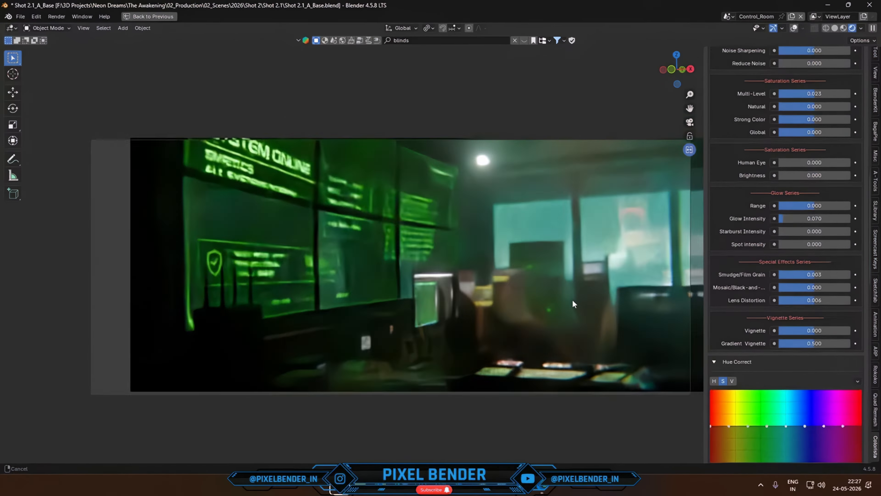
scroll(570, 280, "down", 3)
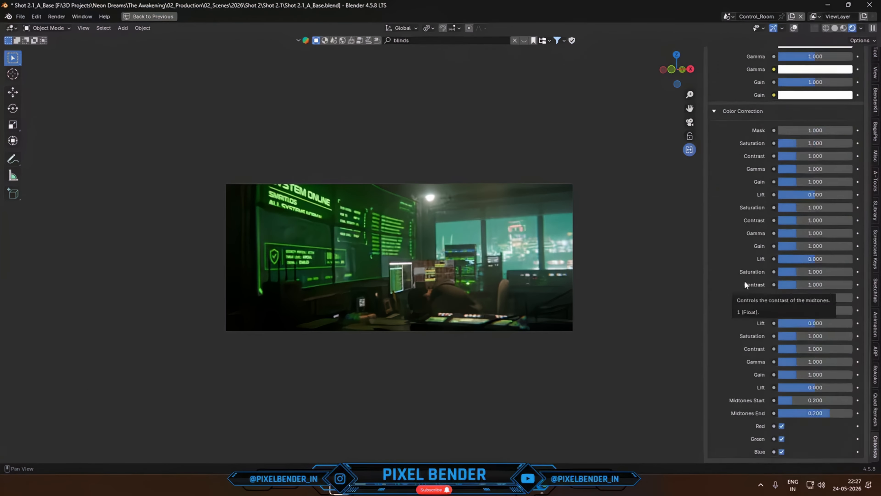